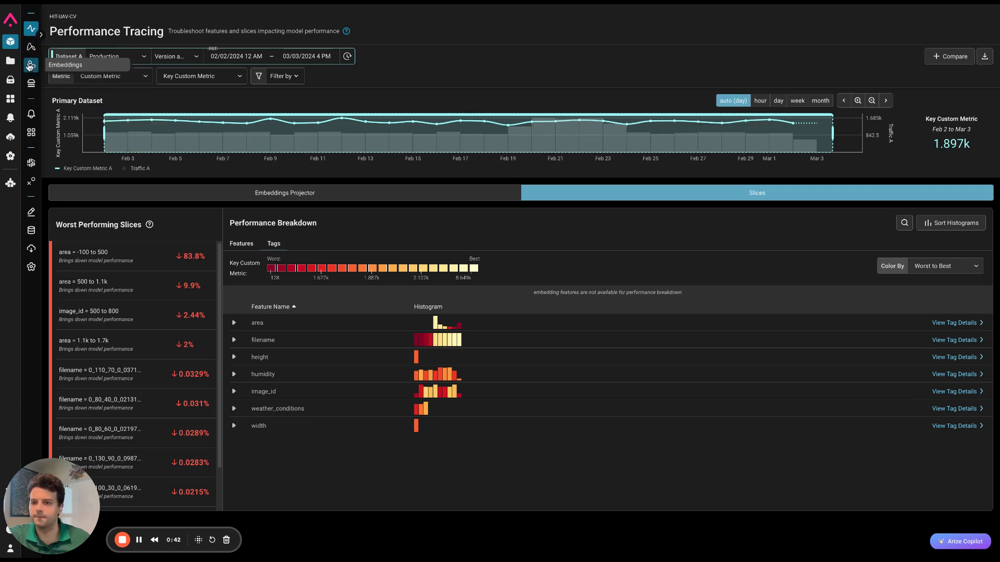
# - Open the embeddings view and generate a UMAP for the narrowed production window of Feb 4 to Feb 10
pyautogui.click(30, 65)
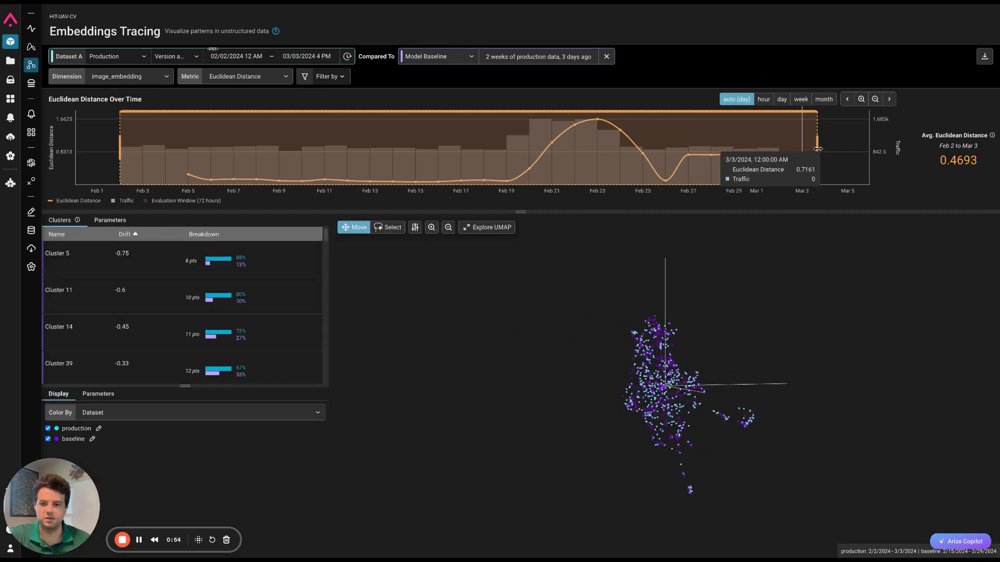
pyautogui.moveTo(817, 149); pyautogui.dragTo(306, 181)
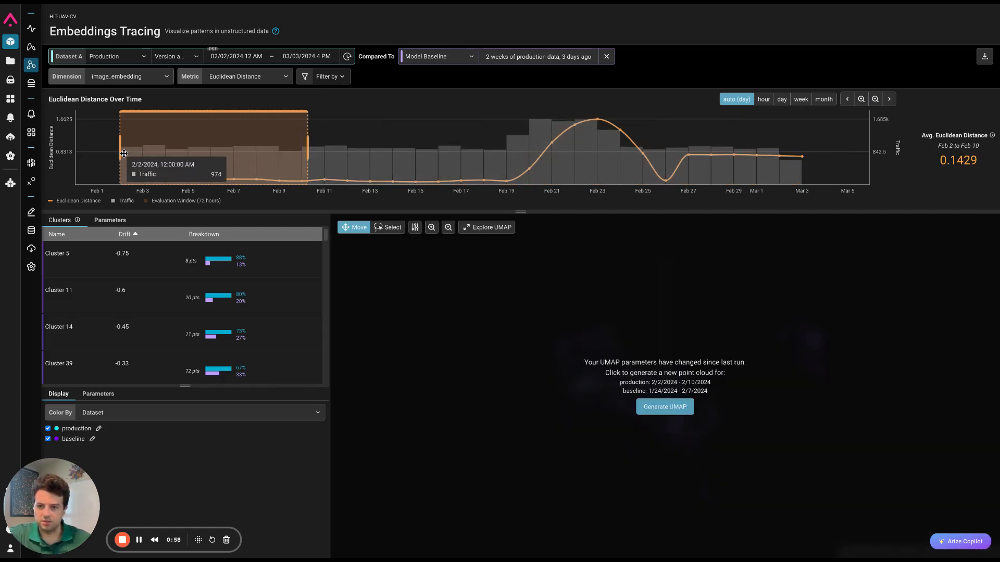
pyautogui.moveTo(120, 153); pyautogui.dragTo(192, 163)
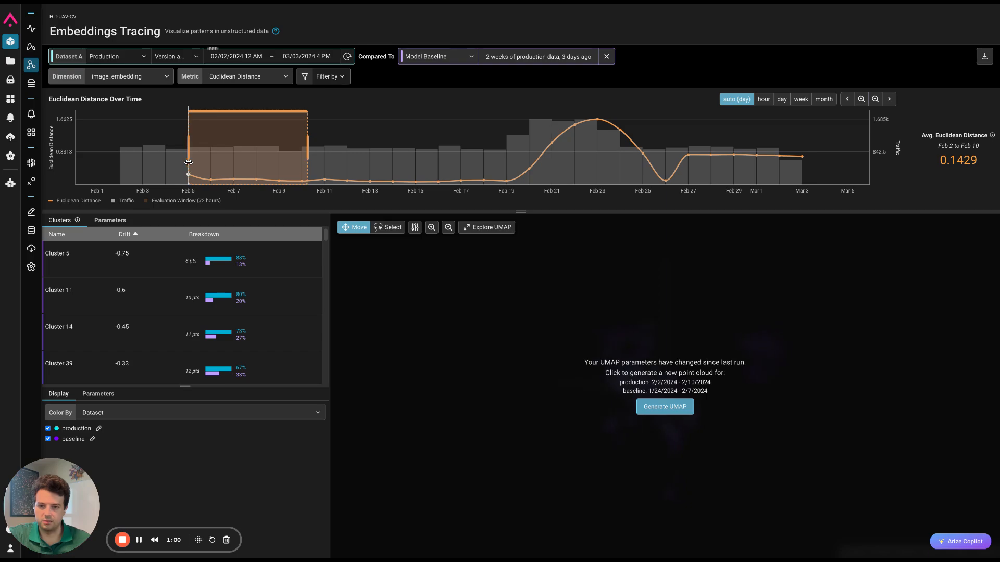
pyautogui.click(648, 408)
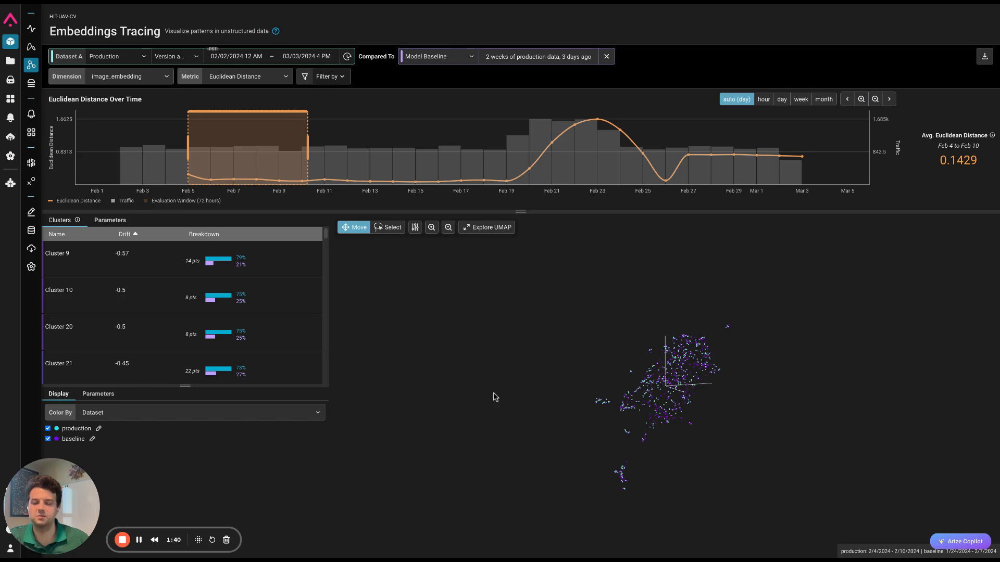
# - View the points of Cluster 9 in an enlarged gallery and inspect the prediction details of the first and fifth images
pyautogui.click(152, 272)
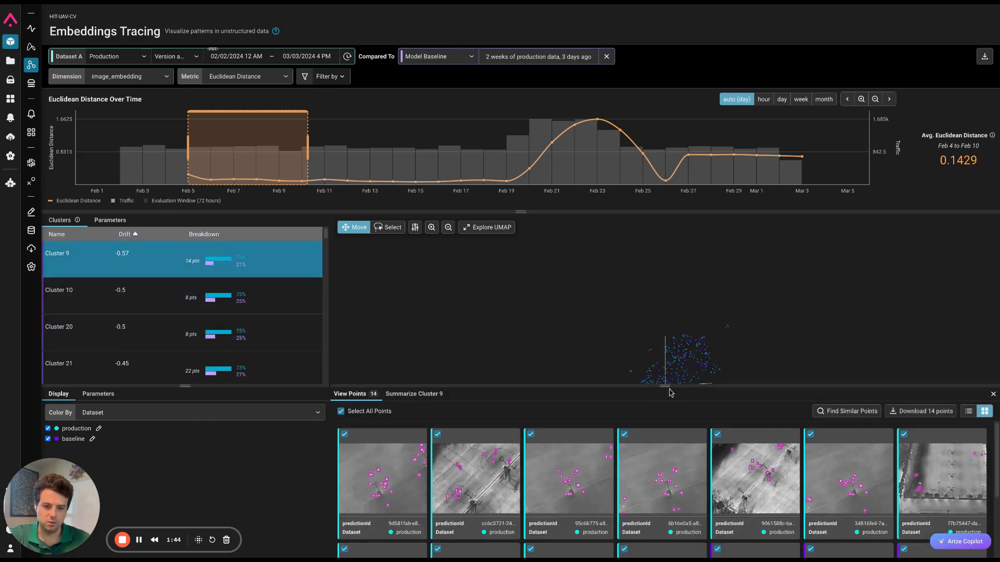
pyautogui.moveTo(667, 387); pyautogui.dragTo(665, 265)
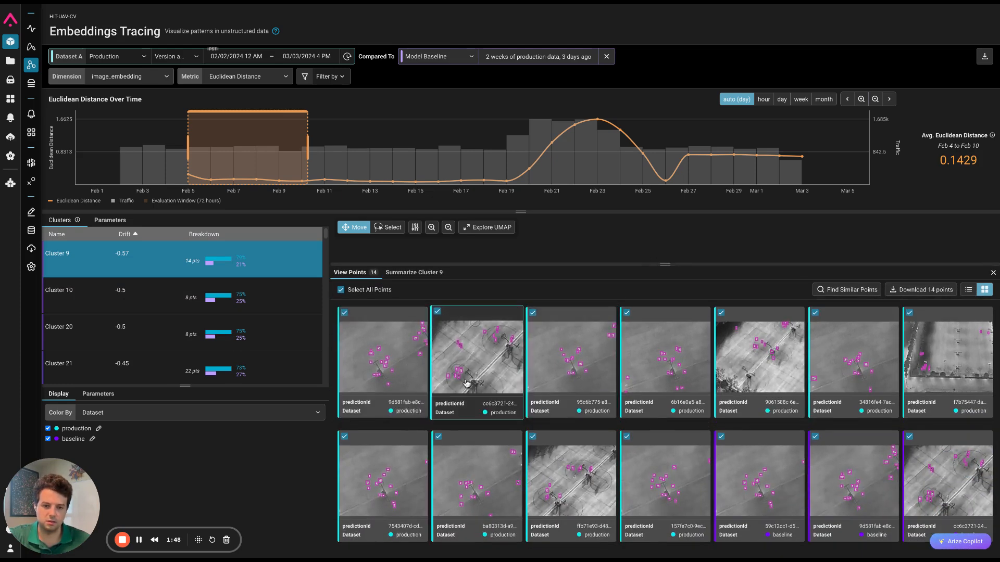
pyautogui.click(407, 371)
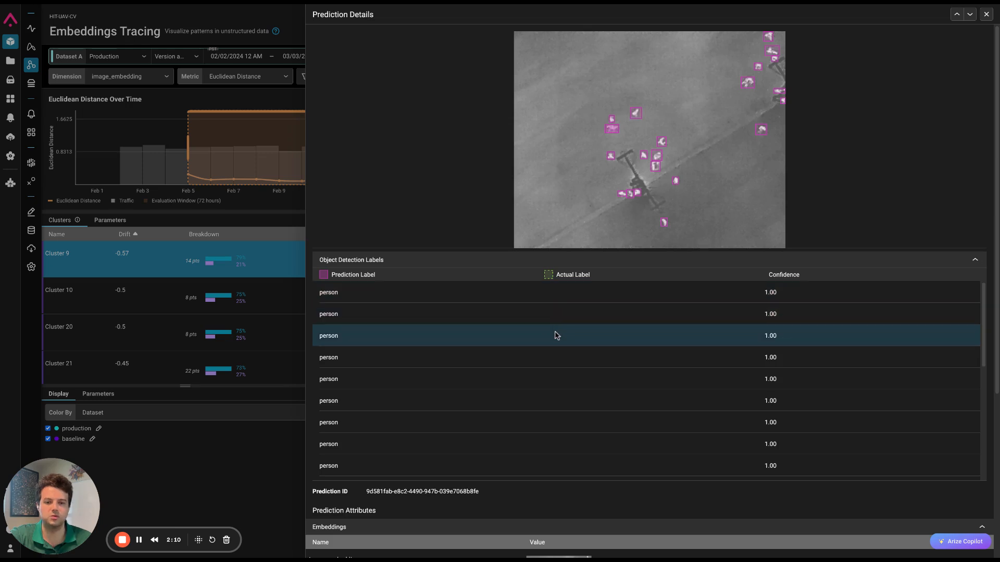
pyautogui.click(986, 15)
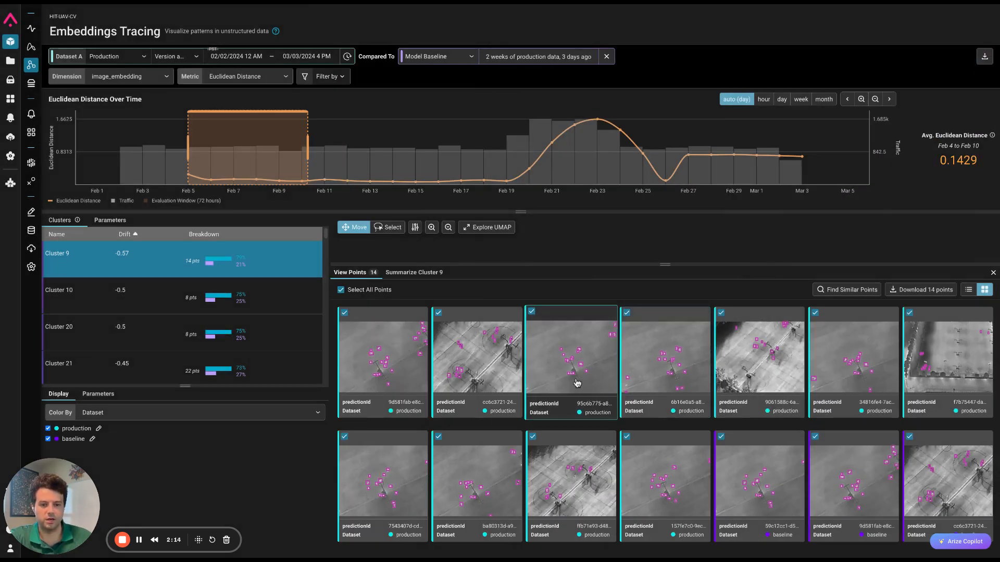
pyautogui.click(787, 379)
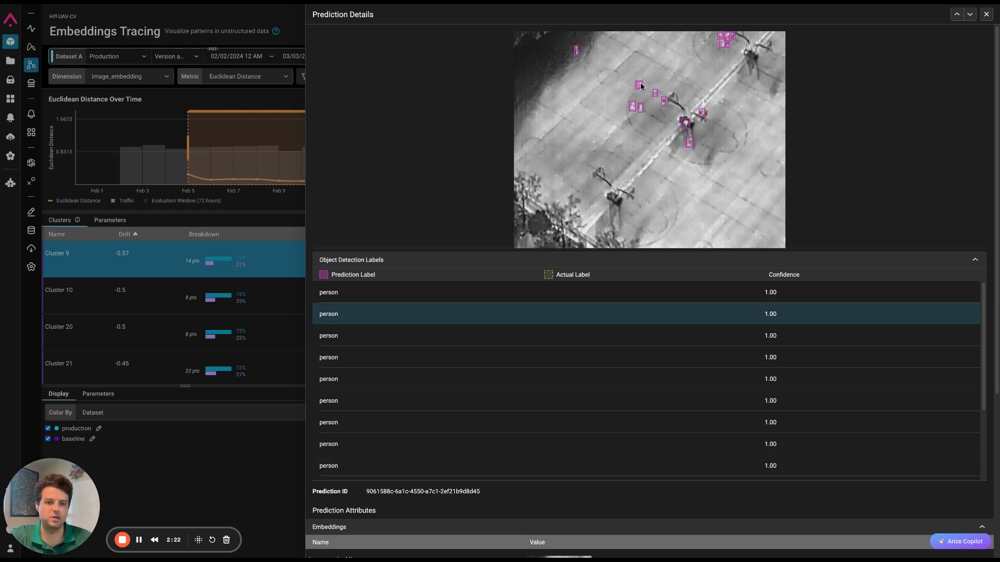
pyautogui.click(987, 14)
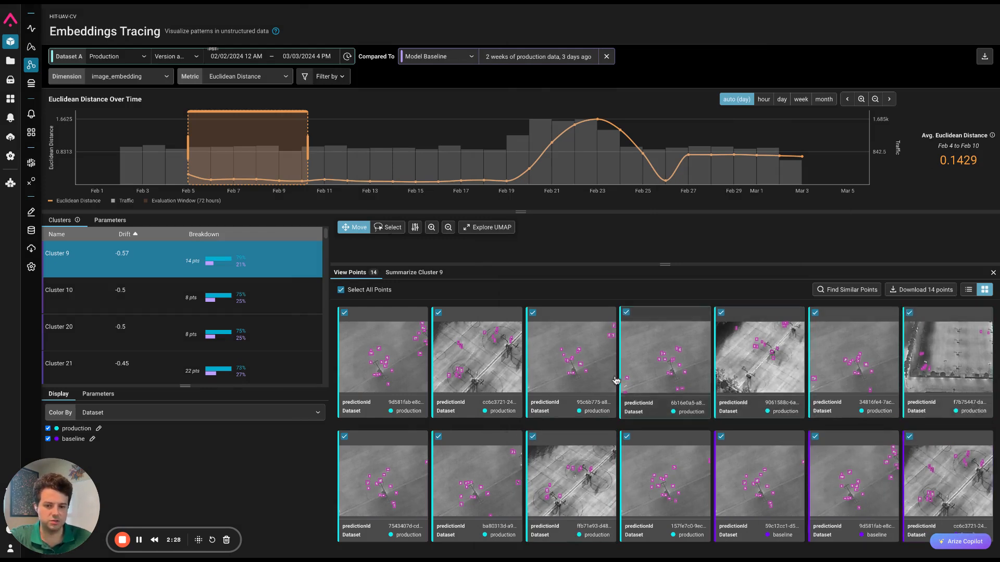
# - View the points of Cluster 51 and inspect the prediction details of its first and fifth images
pyautogui.scroll(-2, 157, 349)
pyautogui.click(151, 312)
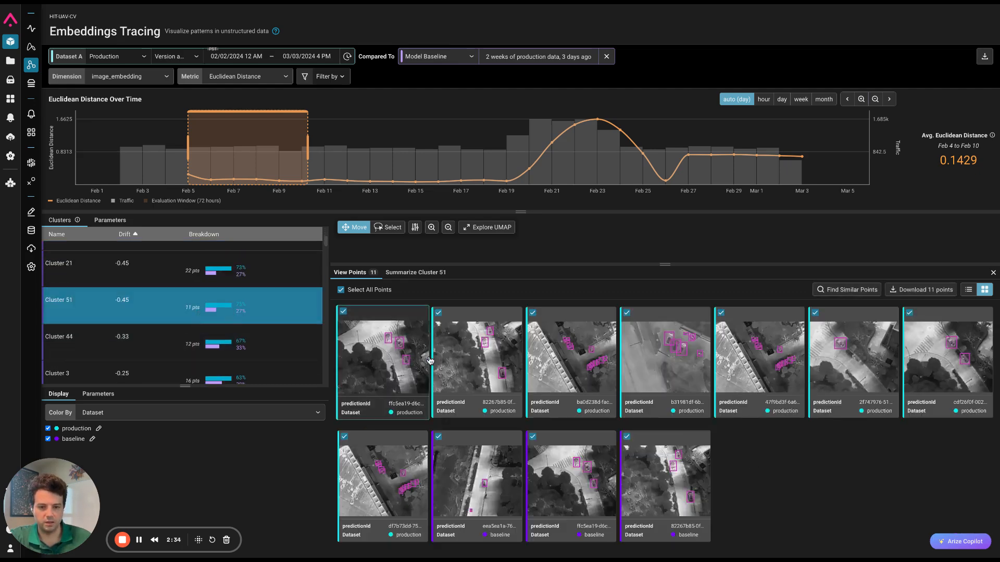
pyautogui.click(394, 371)
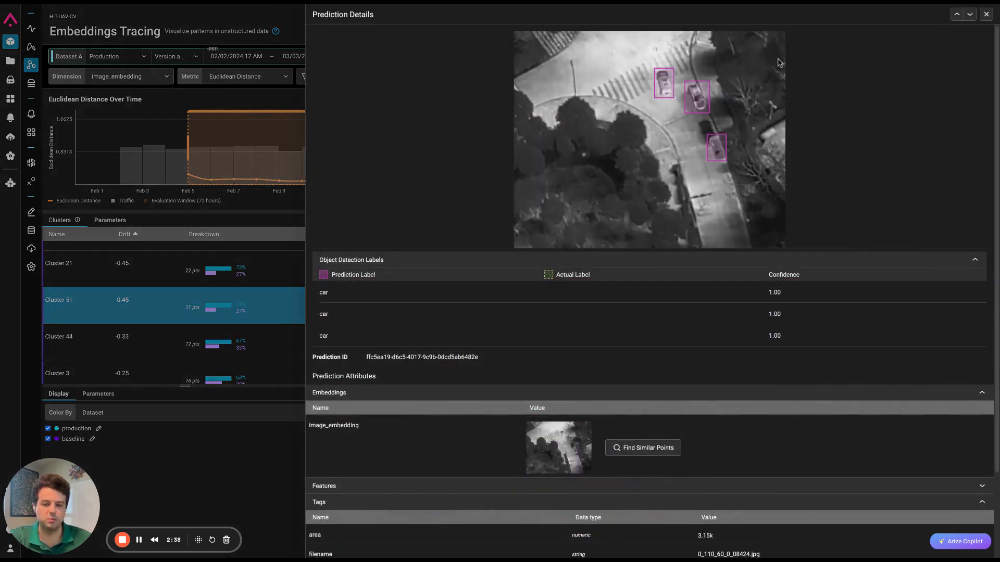
pyautogui.click(987, 14)
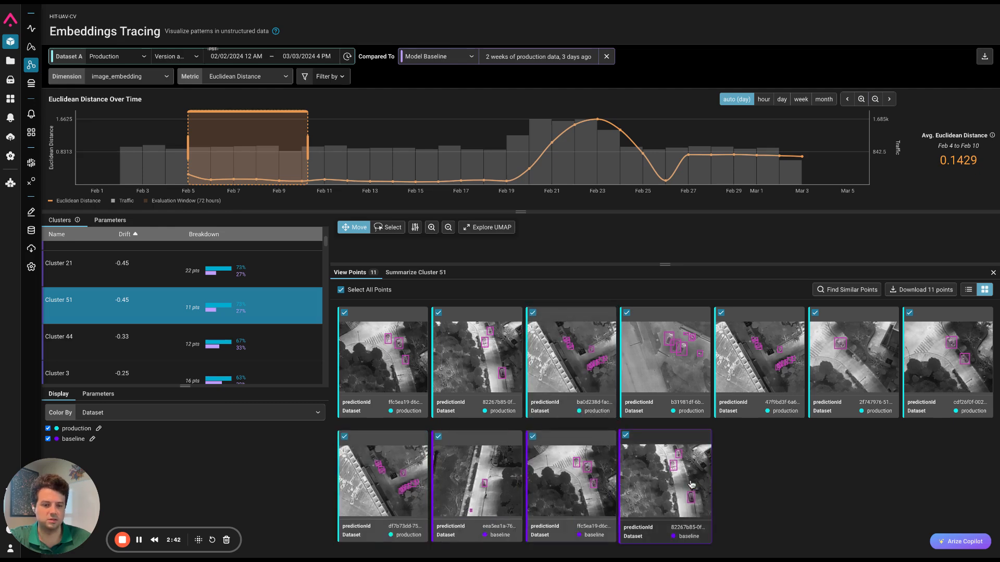
pyautogui.click(775, 352)
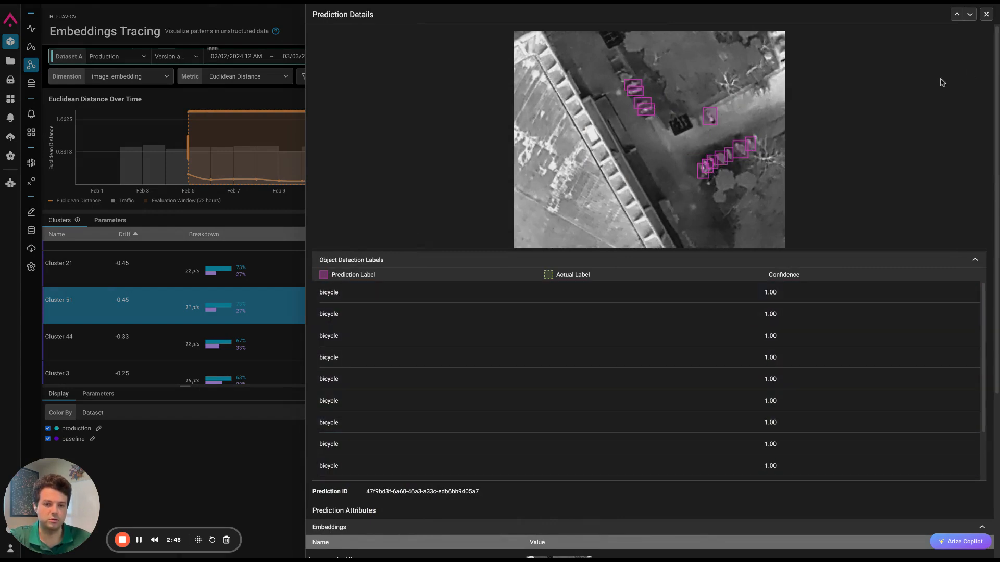
pyautogui.click(986, 14)
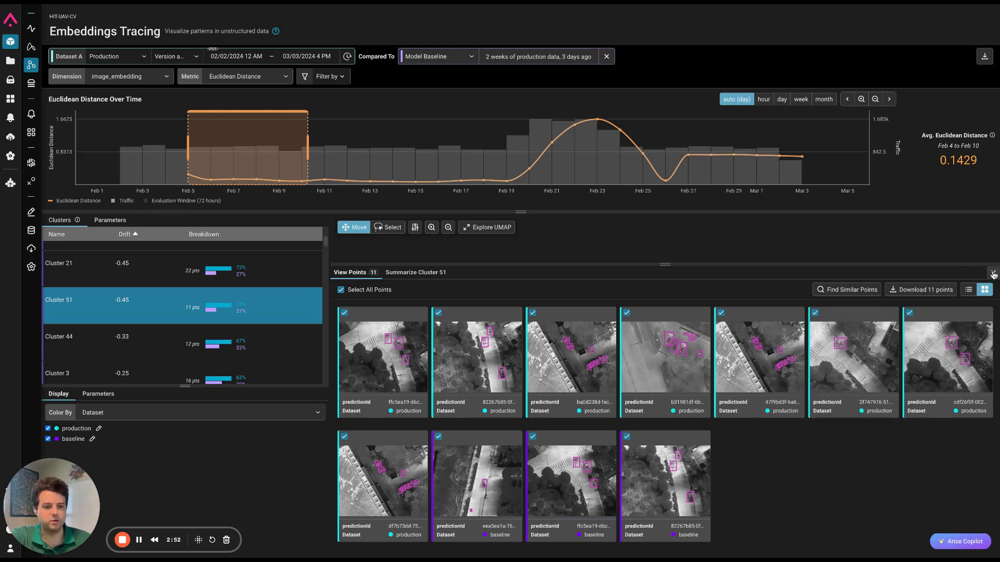
# - Look through the cluster list, view the points of Cluster 7, and close the points gallery
pyautogui.scroll(-3, 134, 307)
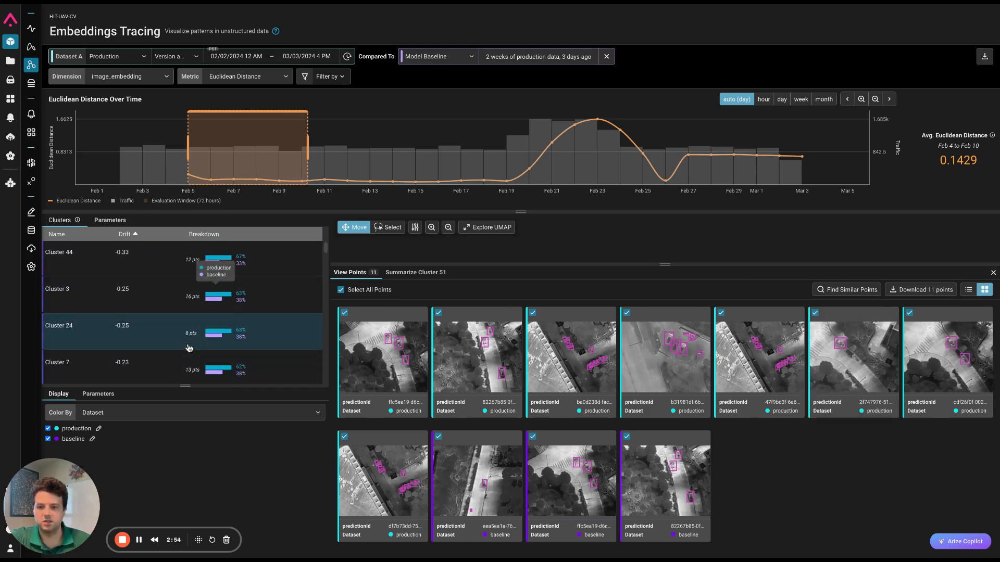
pyautogui.scroll(1, 120, 312)
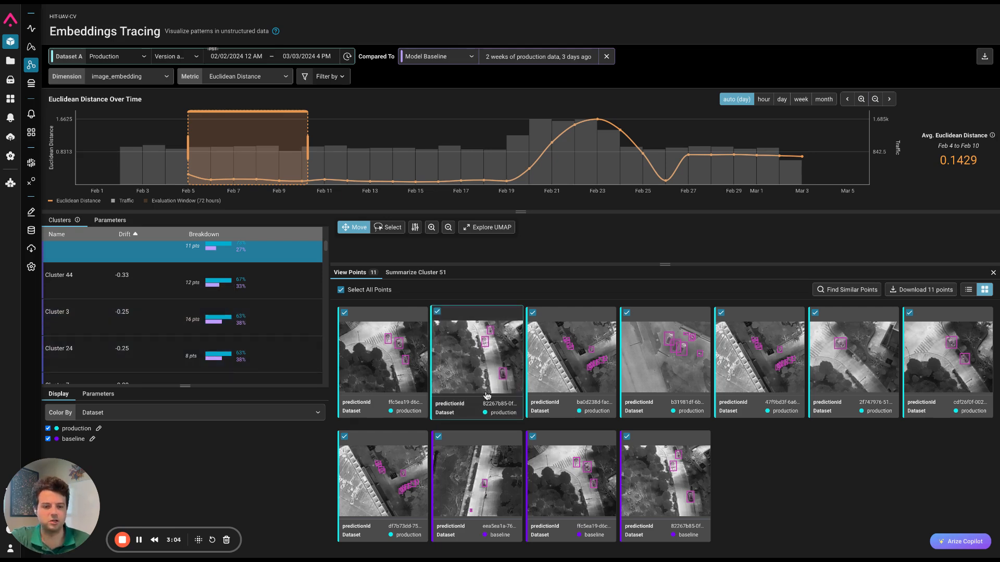
pyautogui.scroll(-1, 293, 354)
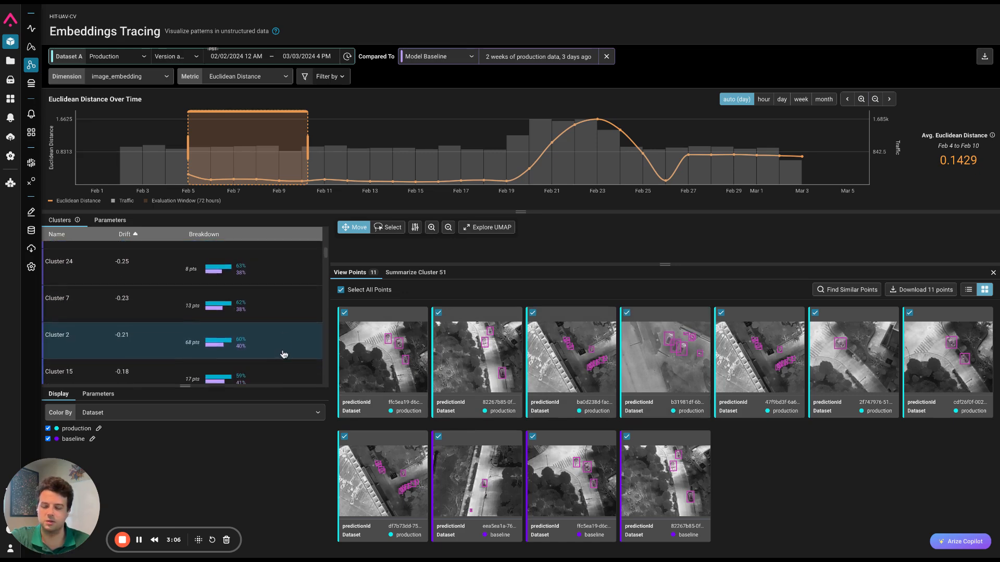
pyautogui.scroll(-1, 270, 333)
pyautogui.click(271, 316)
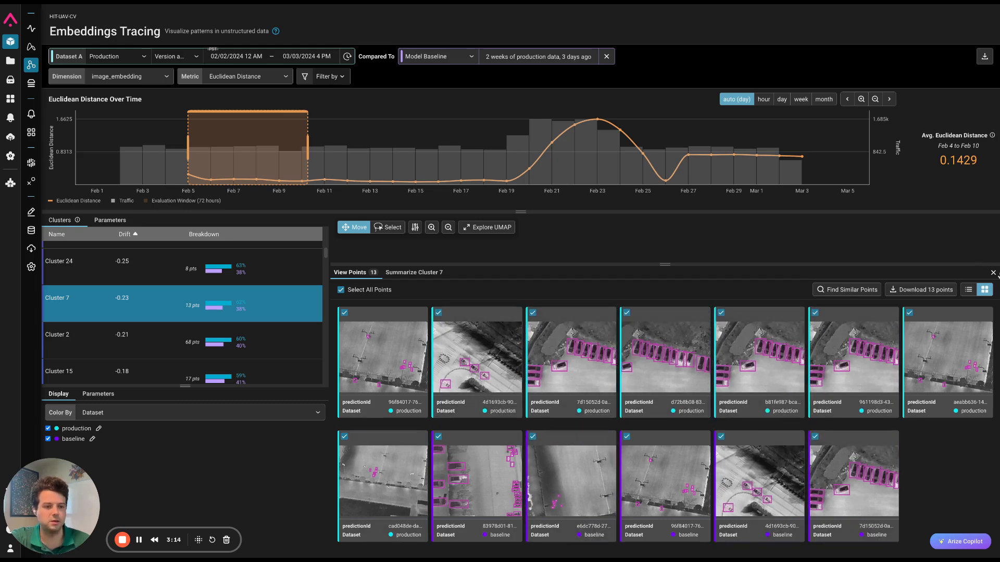
pyautogui.click(992, 274)
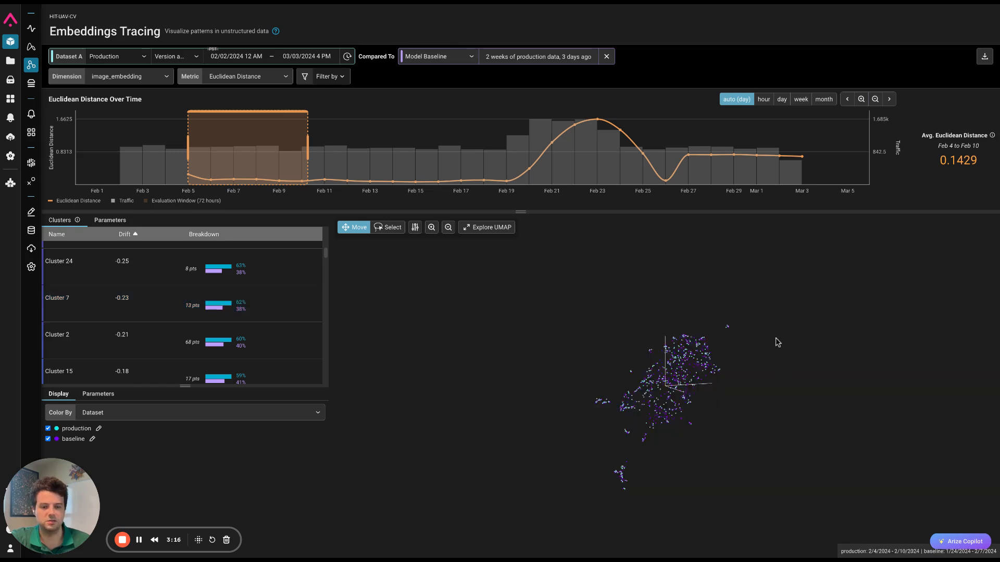
# - Lasso the isolated group of points beneath the main UMAP cloud, browse its images, and close the gallery
pyautogui.moveTo(778, 342); pyautogui.dragTo(825, 373)
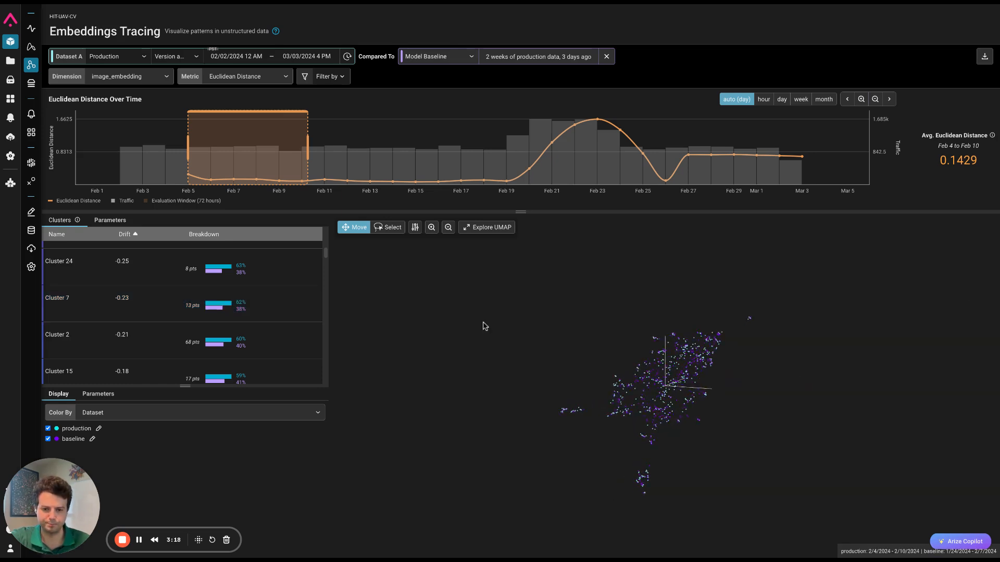
pyautogui.click(394, 232)
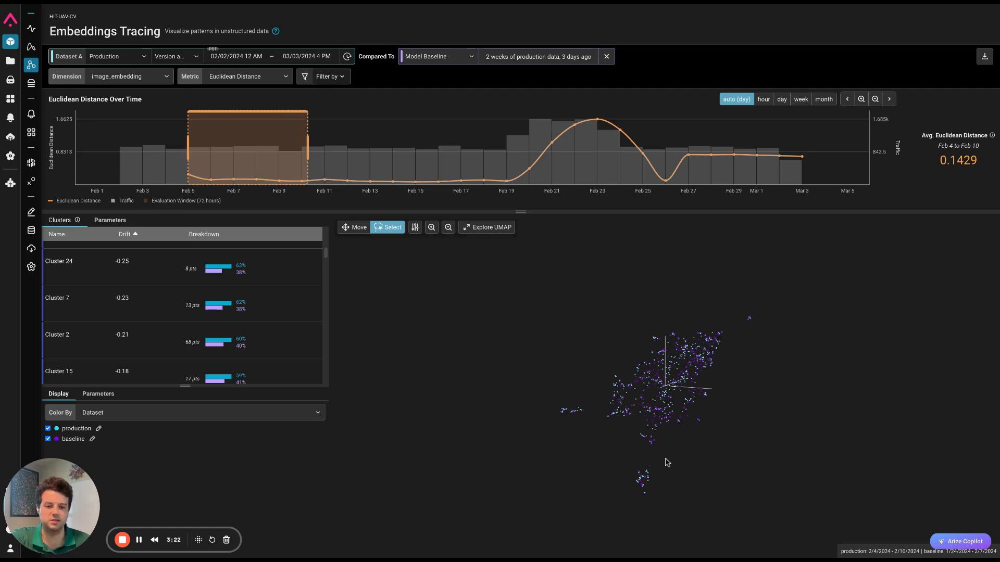
pyautogui.moveTo(667, 508); pyautogui.dragTo(668, 508)
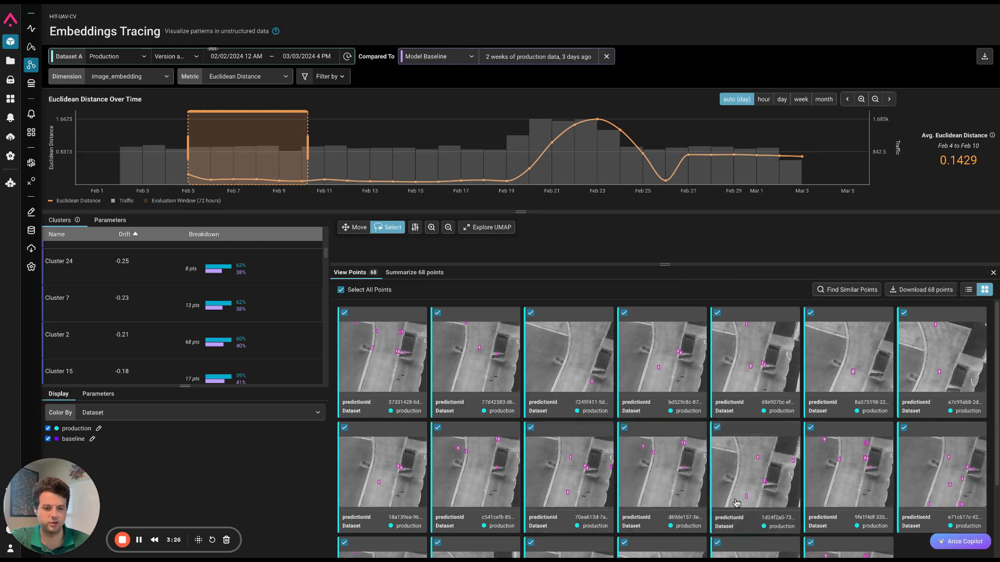
pyautogui.scroll(-2, 391, 371)
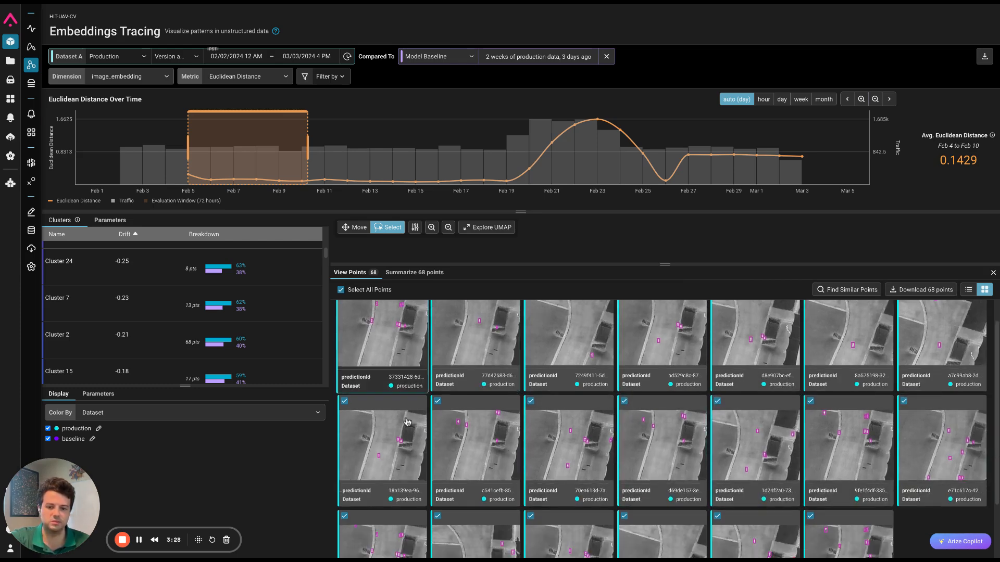
pyautogui.scroll(-10, 825, 500)
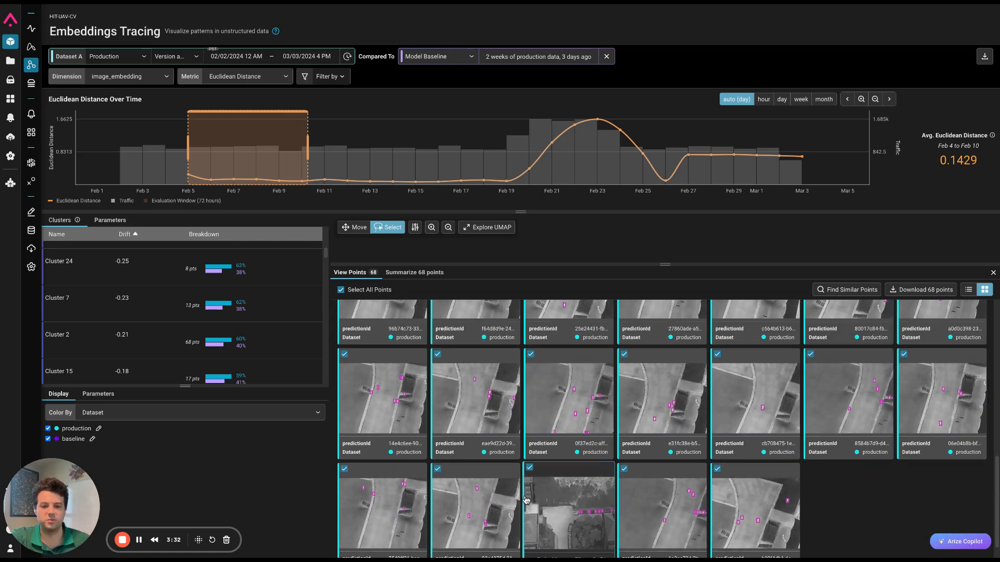
pyautogui.scroll(1, 399, 419)
pyautogui.scroll(15, 400, 420)
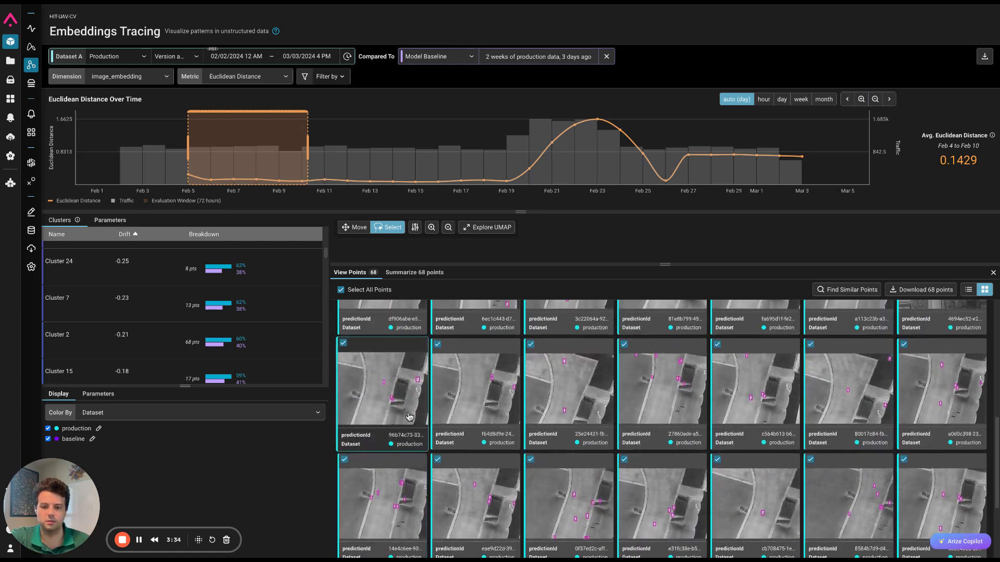
pyautogui.click(993, 273)
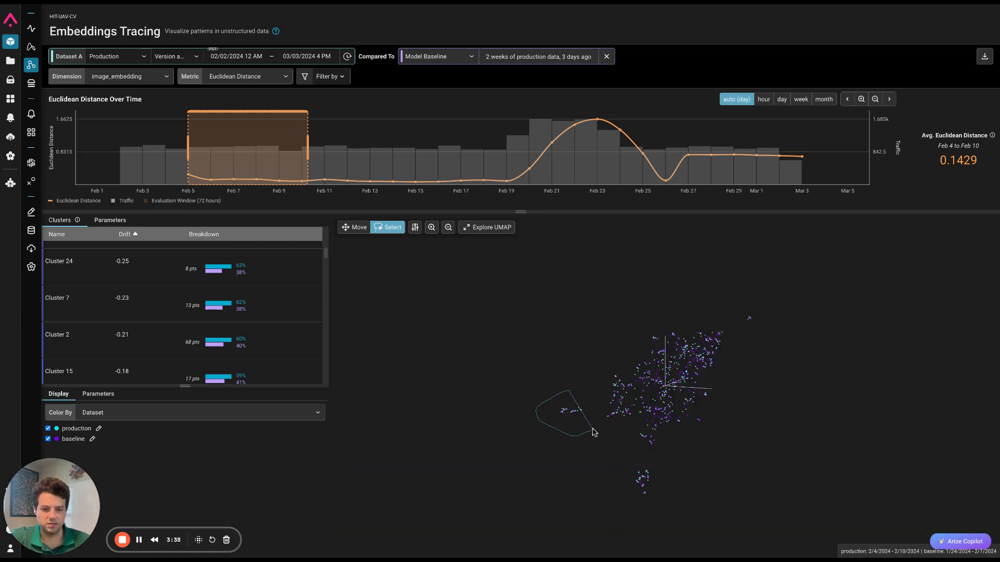
# - Lasso the small isolated group to the left of the main UMAP cloud, browse its production and baseline images, and close the gallery
pyautogui.moveTo(595, 419); pyautogui.dragTo(594, 422)
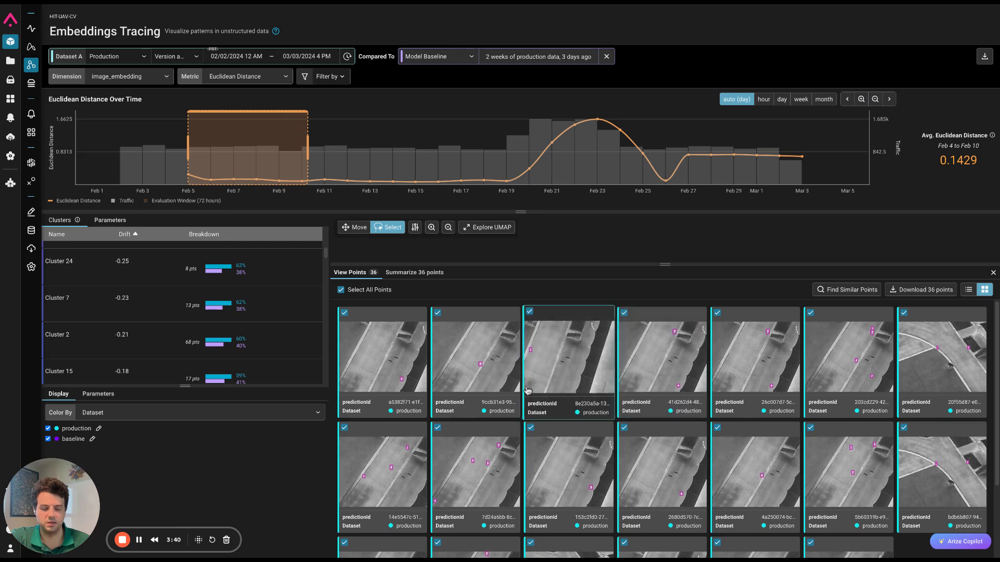
pyautogui.scroll(-2, 576, 462)
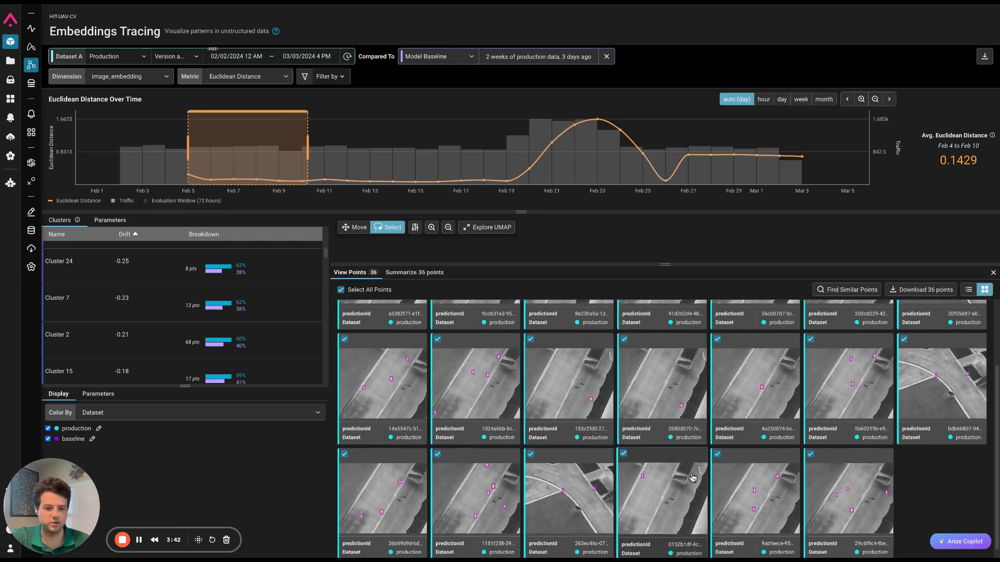
pyautogui.scroll(-4, 859, 492)
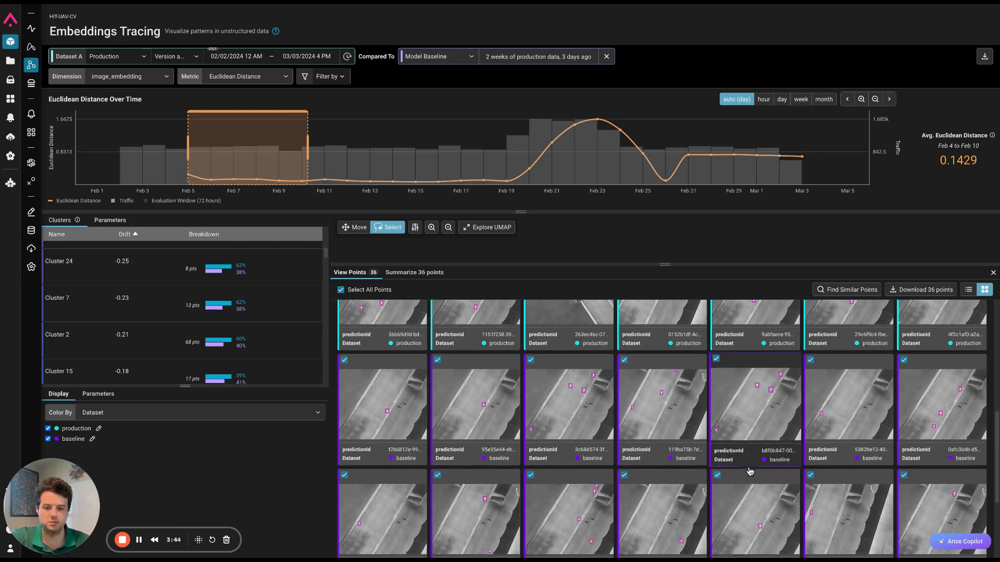
pyautogui.scroll(-2, 771, 494)
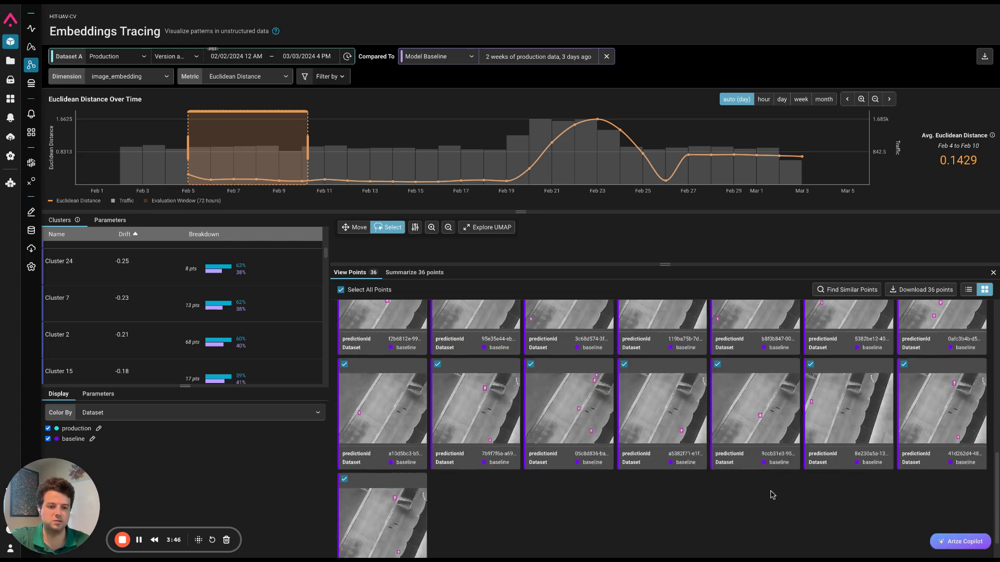
pyautogui.scroll(8, 404, 514)
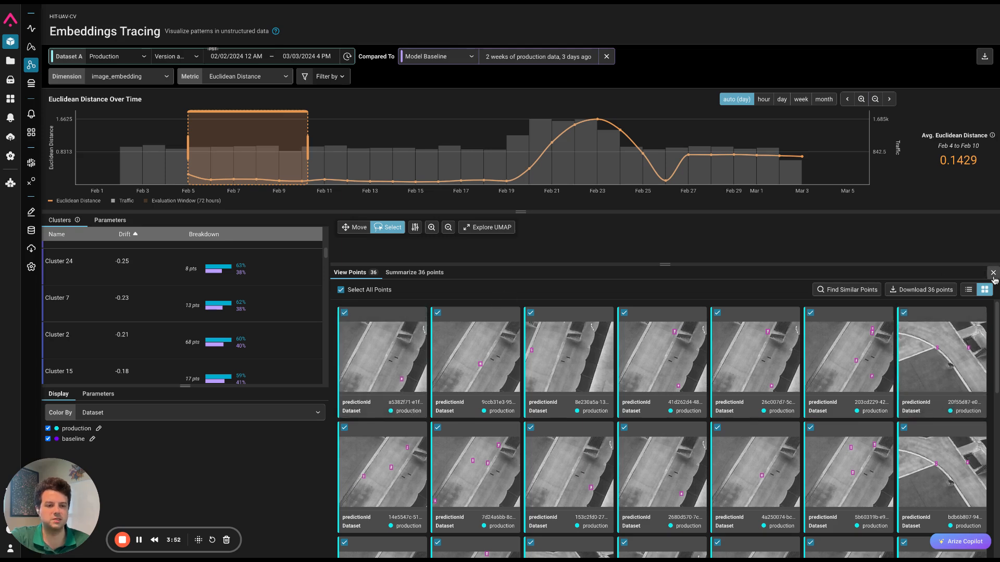
pyautogui.click(993, 273)
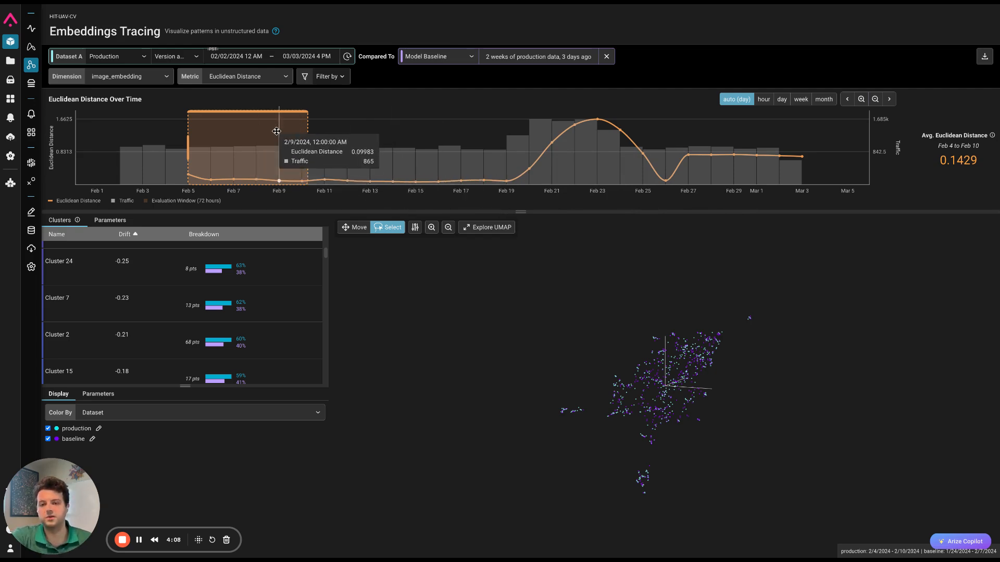
# - Move the time window on the Euclidean distance chart to the drift peak, covering Feb 19 to Feb 25
pyautogui.moveTo(275, 137); pyautogui.dragTo(613, 167)
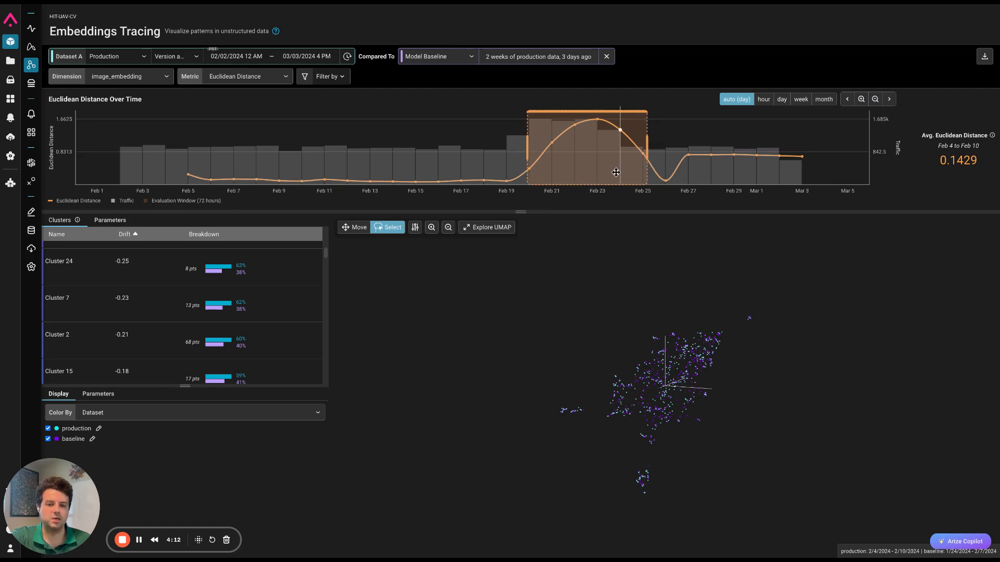
pyautogui.moveTo(615, 172); pyautogui.dragTo(618, 169)
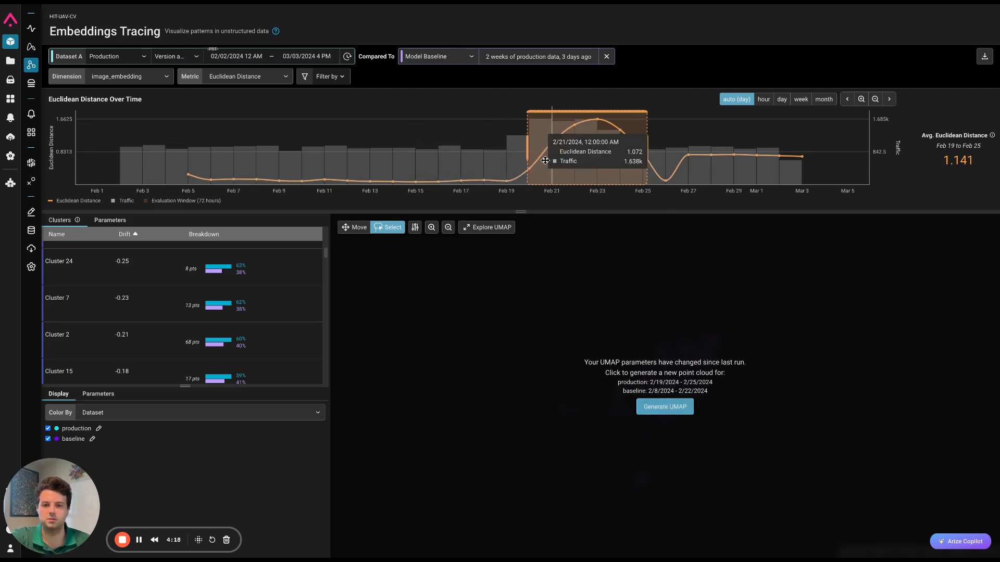
# - Generate the UMAP for production Feb 19 to Feb 25 and lasso the detached group of mostly production points
pyautogui.click(680, 414)
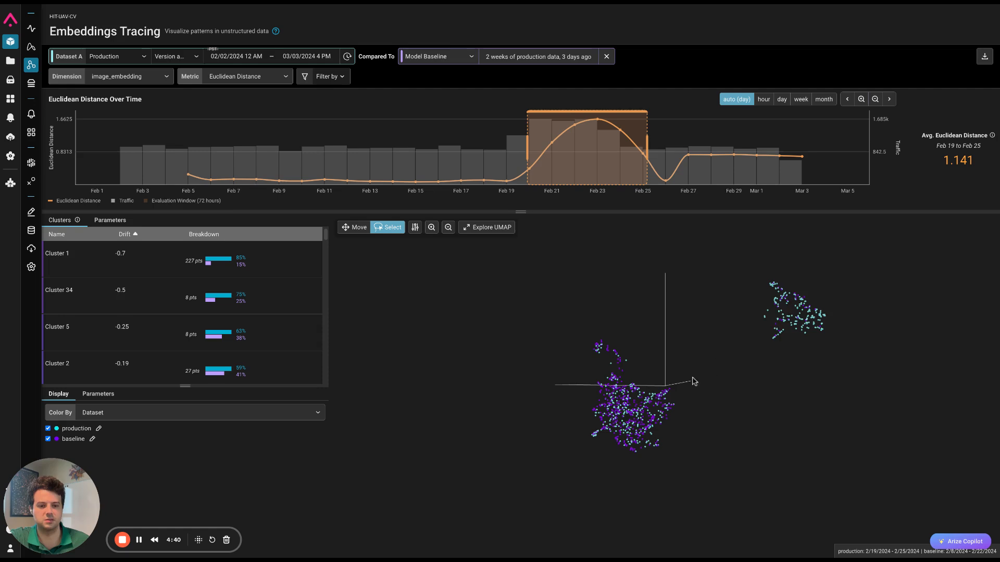
pyautogui.click(345, 228)
pyautogui.moveTo(793, 380); pyautogui.dragTo(816, 363)
pyautogui.click(403, 229)
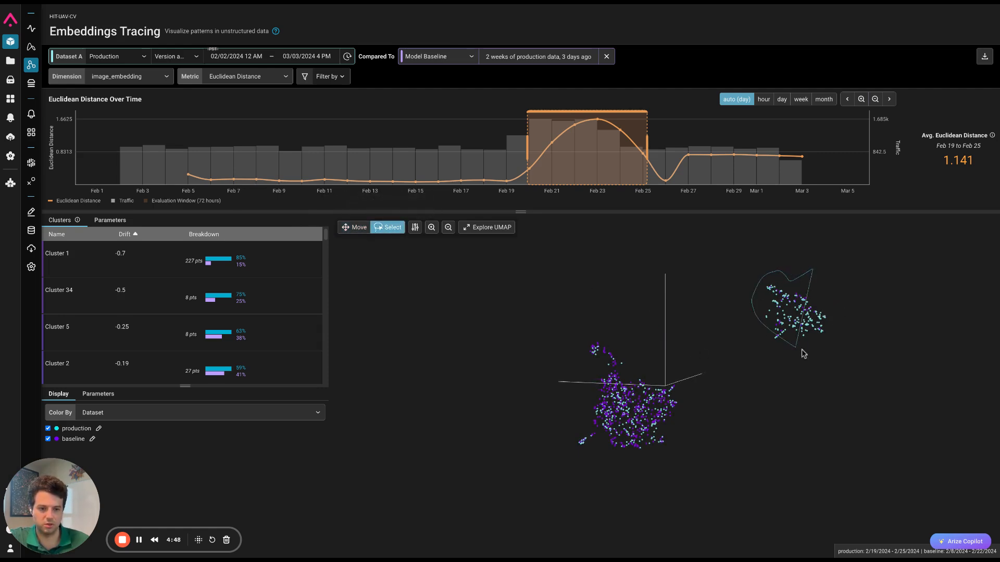
pyautogui.moveTo(844, 338); pyautogui.dragTo(844, 340)
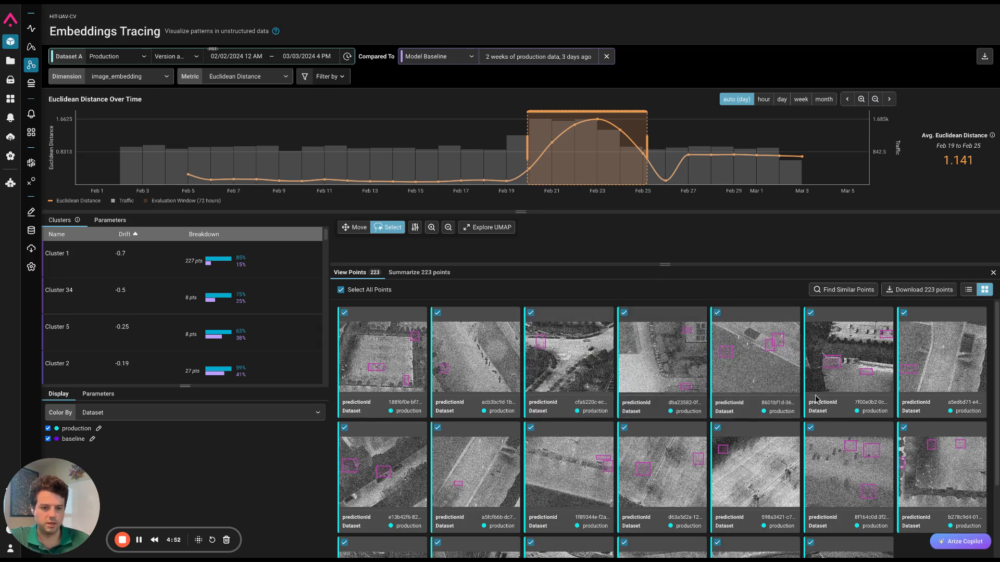
# - Inspect the prediction details of two noisy production images from the lassoed group, closing each one after viewing
pyautogui.click(381, 376)
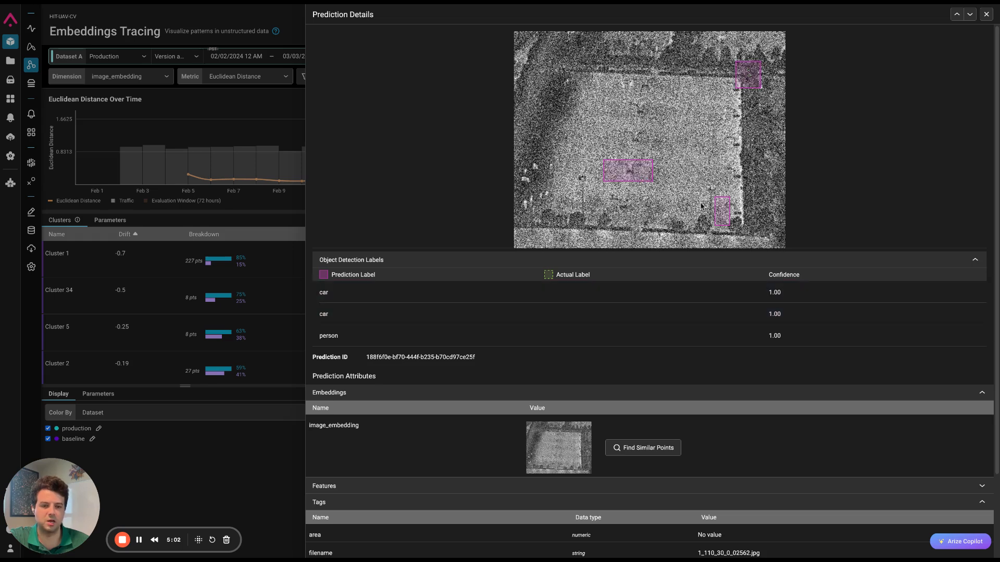
pyautogui.click(987, 14)
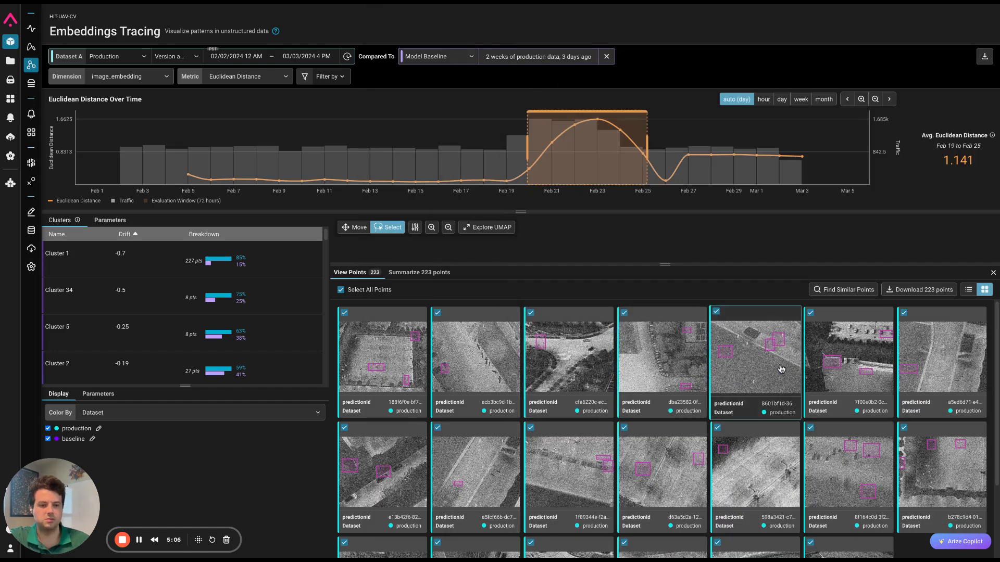
pyautogui.scroll(-1, 845, 467)
pyautogui.scroll(-3, 846, 467)
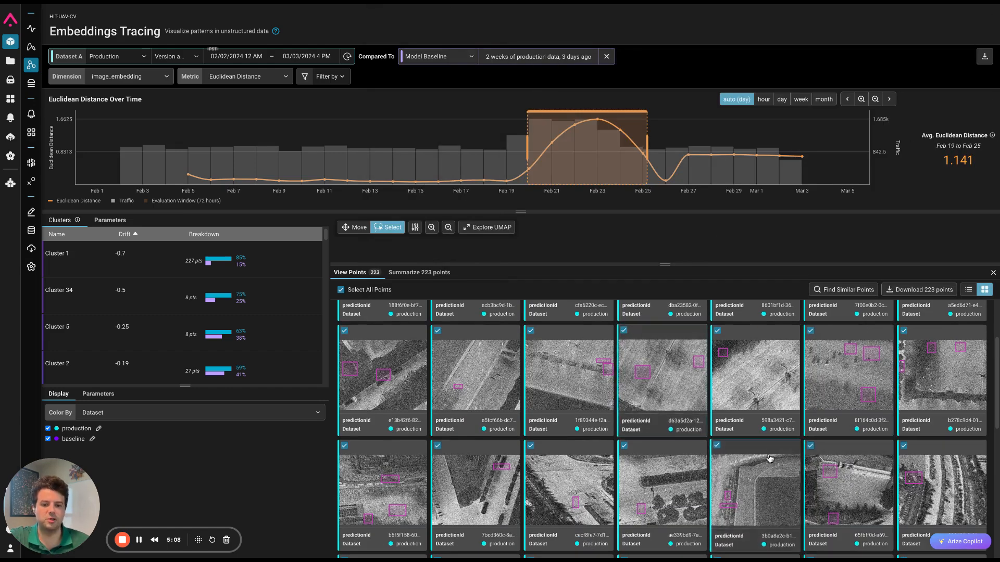
pyautogui.click(471, 490)
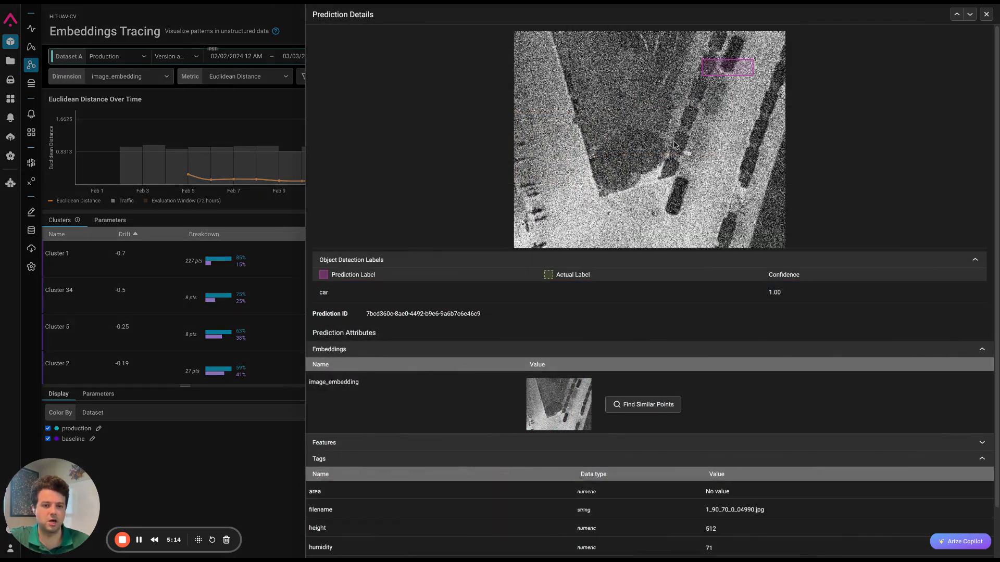
pyautogui.click(986, 15)
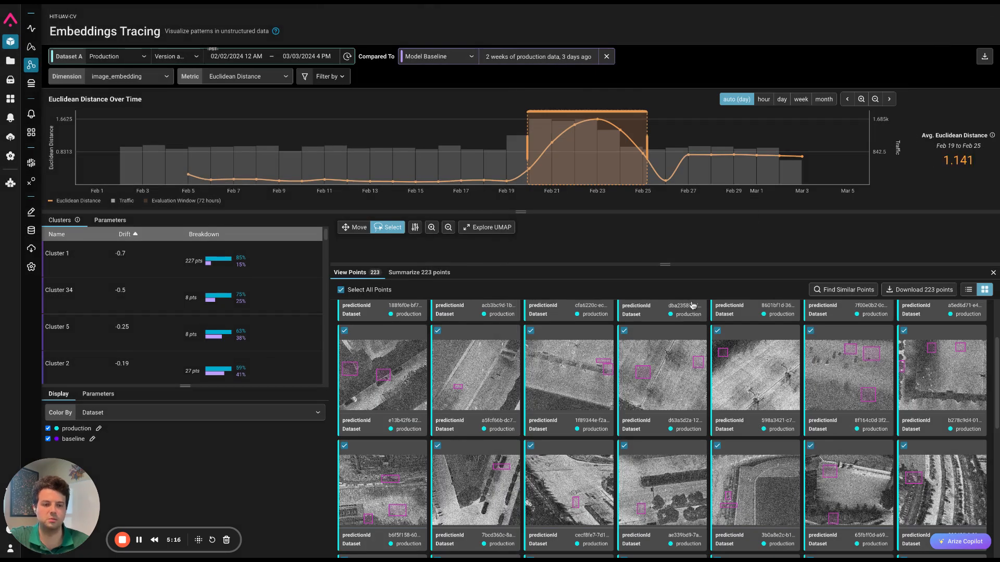
pyautogui.scroll(2, 693, 307)
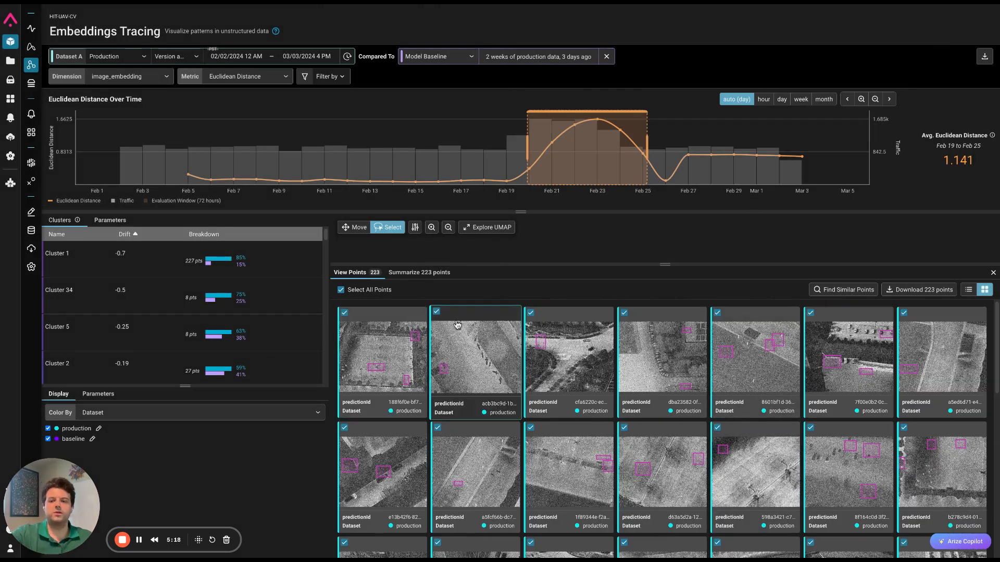
# - Select only the first two gallery images and apply a similar-points filter using image_embedding as both reference and search column
pyautogui.click(385, 290)
pyautogui.click(366, 324)
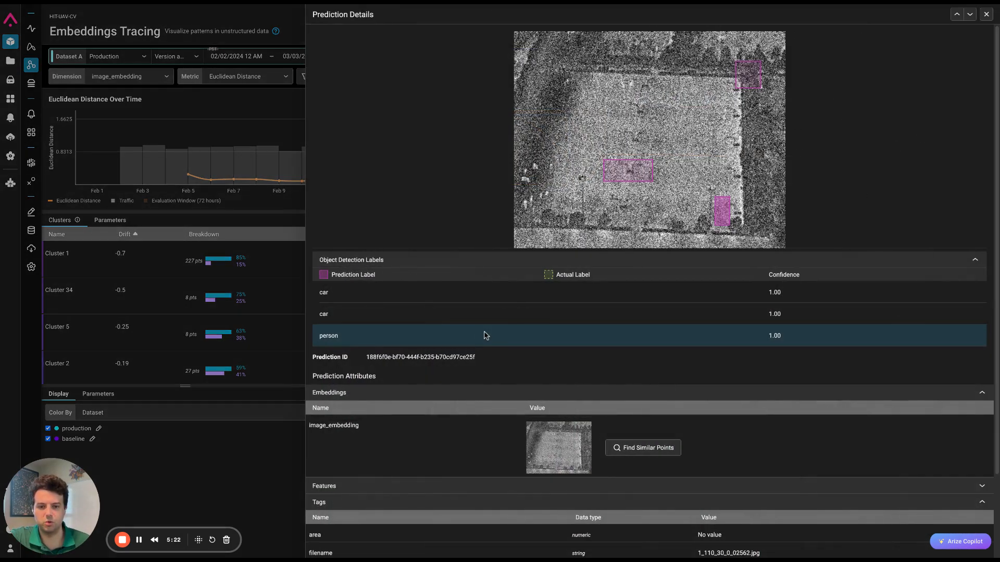
pyautogui.click(987, 14)
pyautogui.click(344, 312)
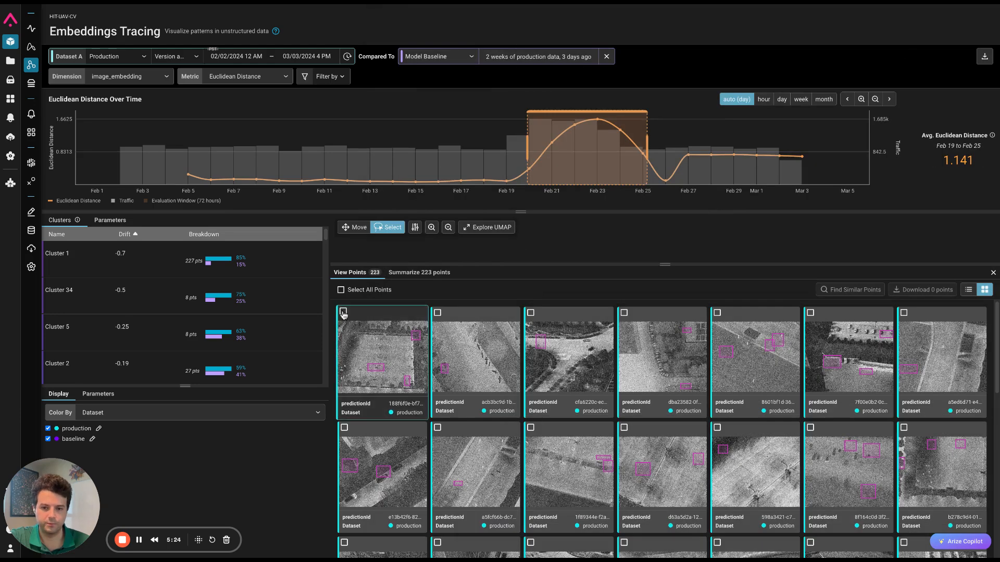
pyautogui.click(850, 291)
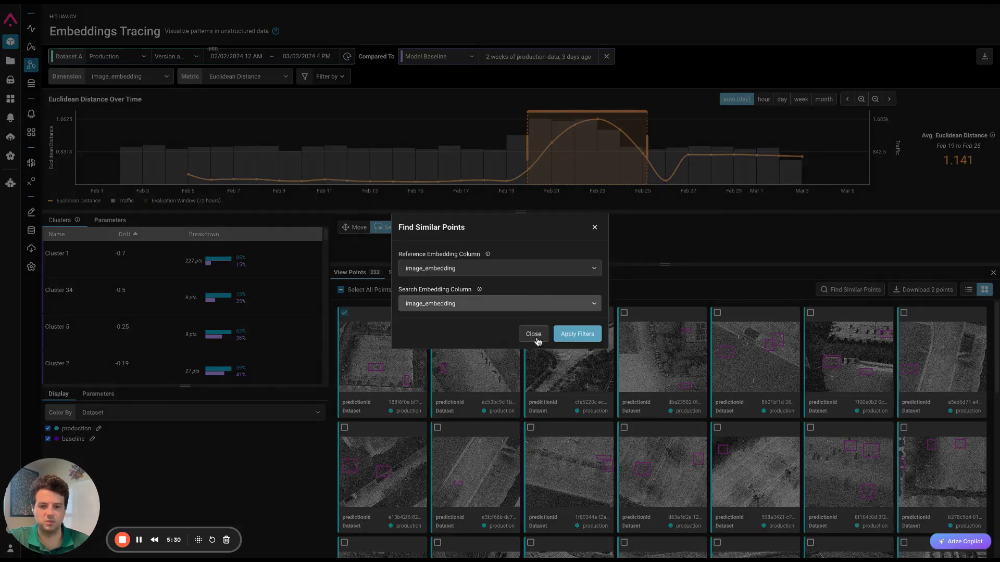
pyautogui.click(572, 327)
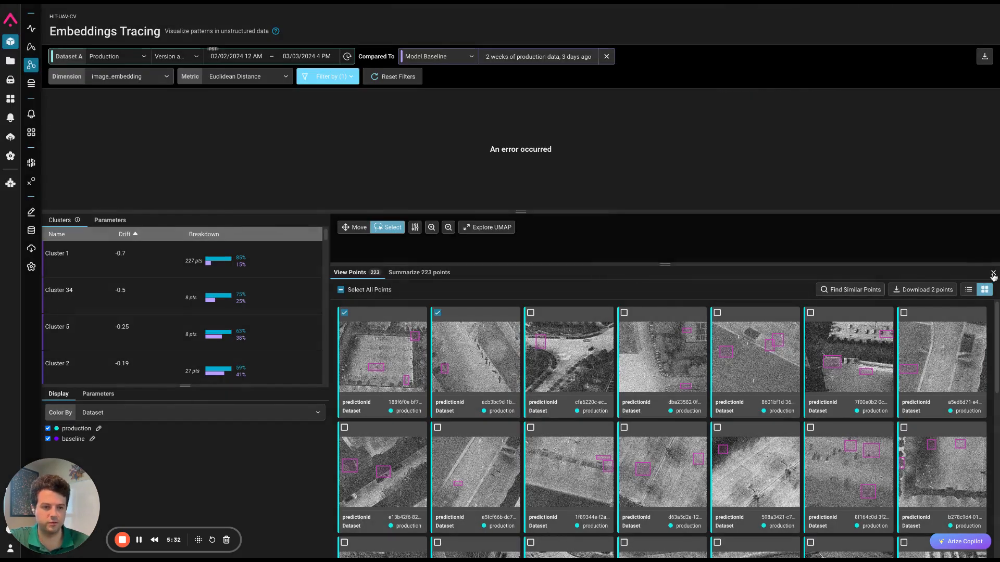
# - Regenerate the UMAP with the similarity filter applied, setting the filter's threshold to 0.9
pyautogui.click(993, 273)
pyautogui.click(679, 414)
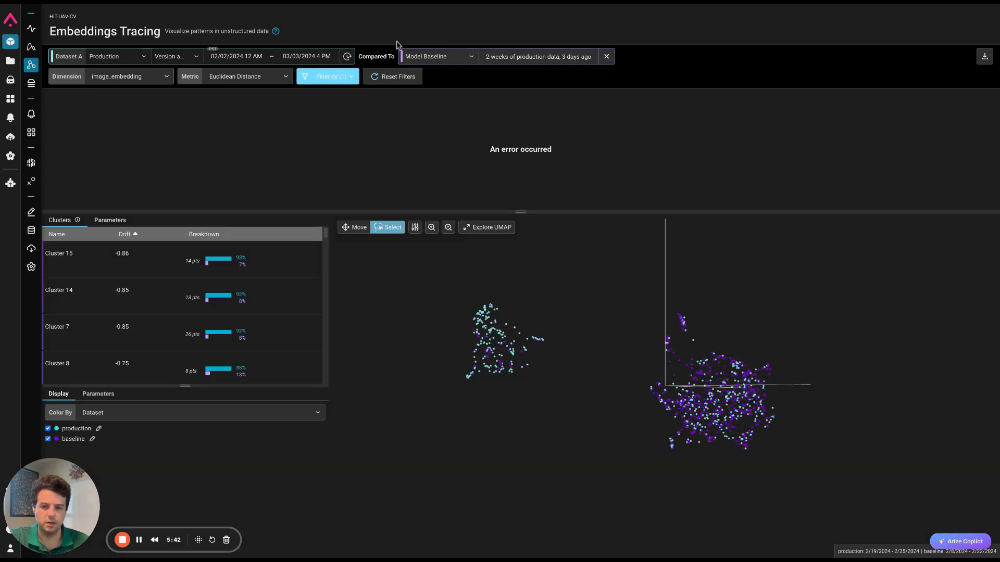
pyautogui.click(356, 78)
pyautogui.moveTo(491, 166); pyautogui.dragTo(543, 165)
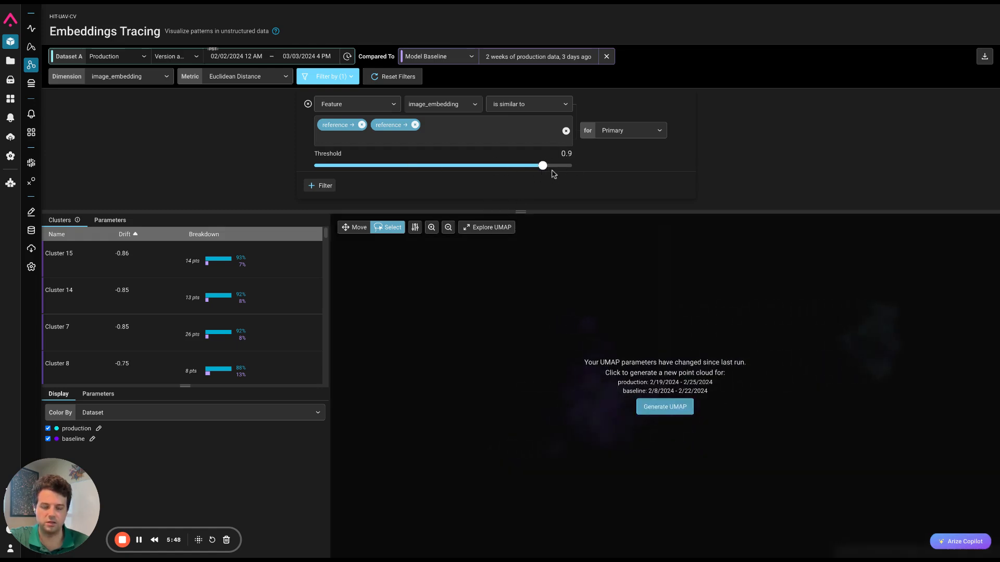
pyautogui.click(689, 411)
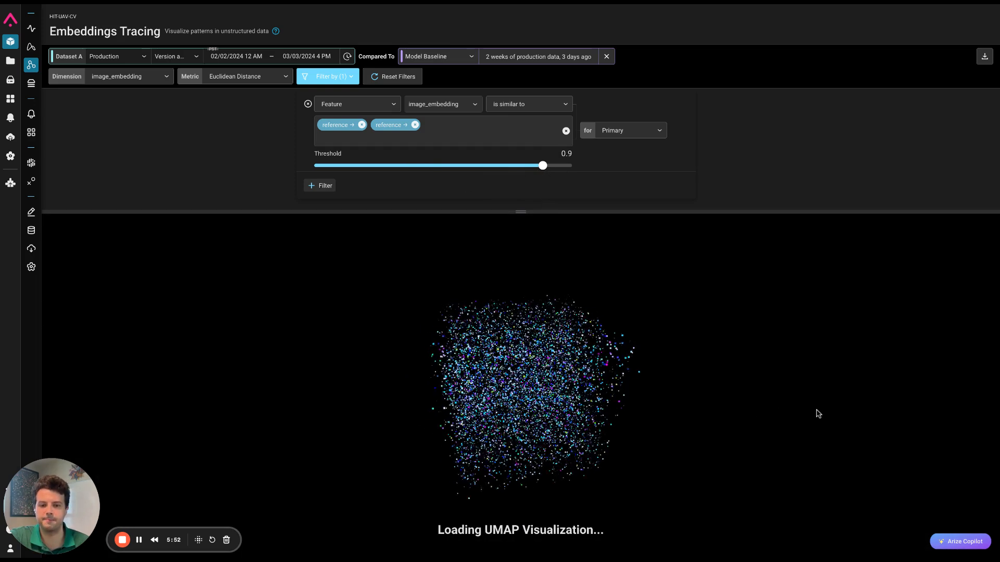
pyautogui.click(348, 79)
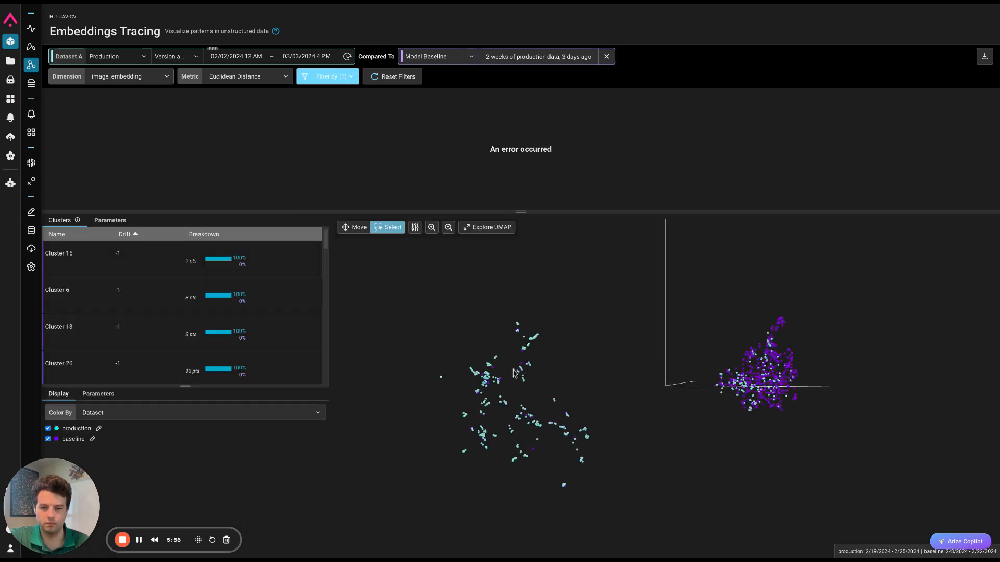
# - Hide the baseline points in the UMAP and lasso the widely scattered production group
pyautogui.click(60, 441)
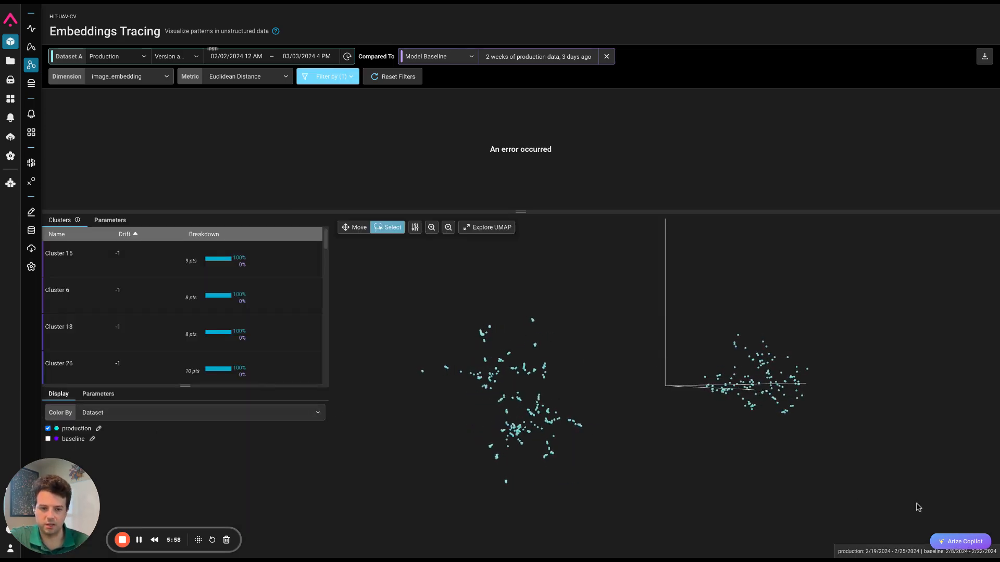
pyautogui.moveTo(694, 471); pyautogui.dragTo(719, 504)
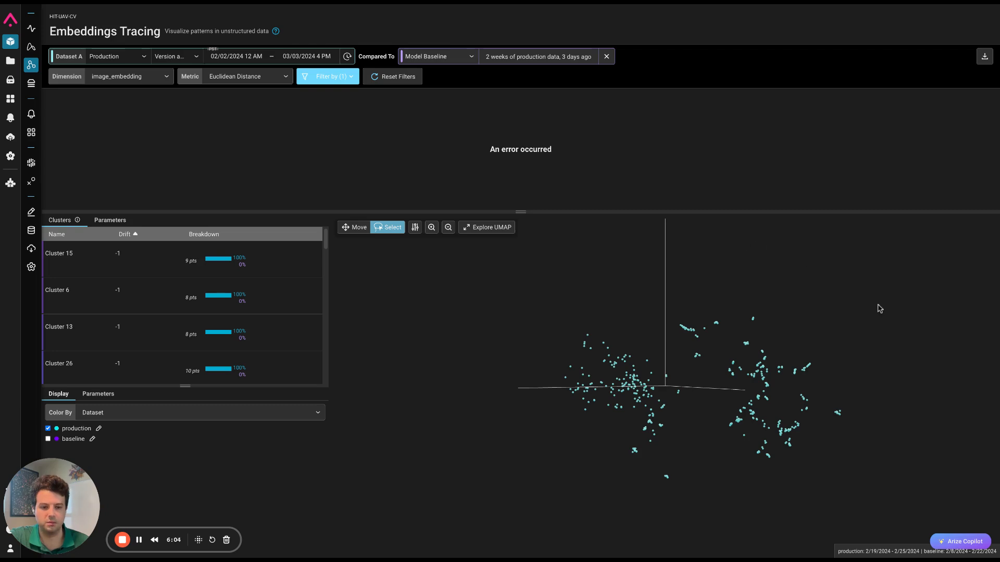
pyautogui.click(357, 229)
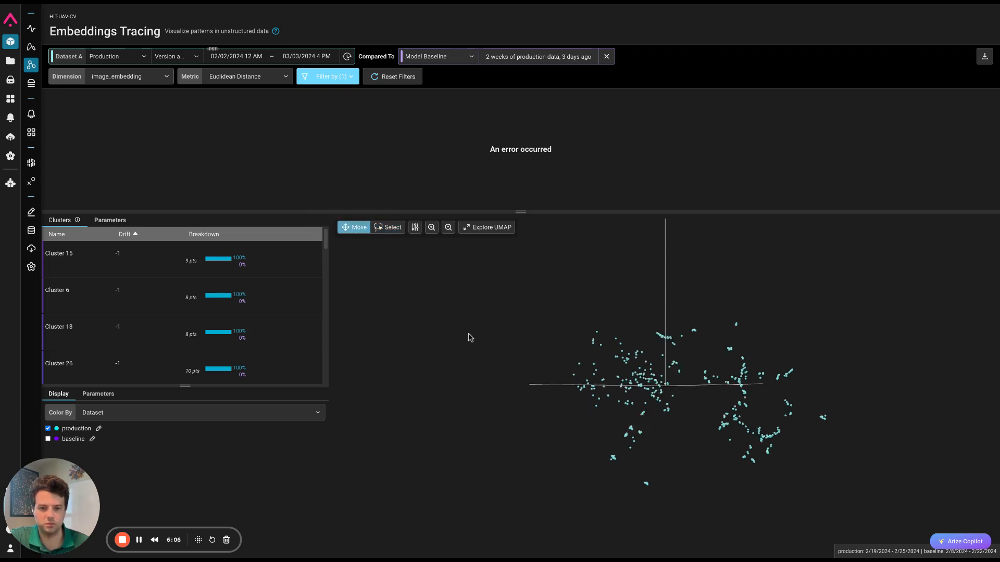
pyautogui.click(387, 228)
pyautogui.moveTo(631, 542); pyautogui.dragTo(647, 502)
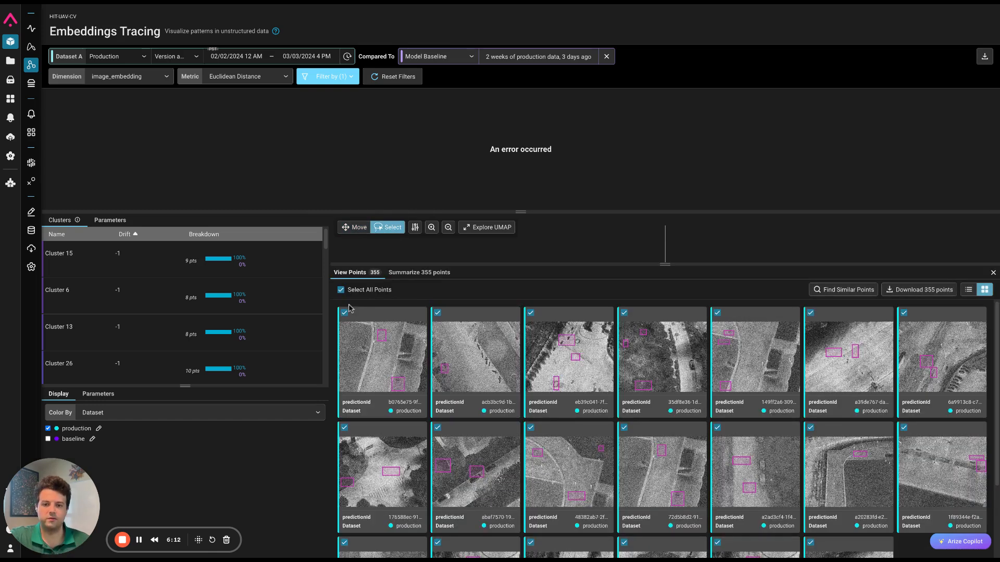
# - Browse the lassoed production images for noise across the whole group, and close the points gallery
pyautogui.scroll(-2, 802, 508)
pyautogui.scroll(-5, 802, 507)
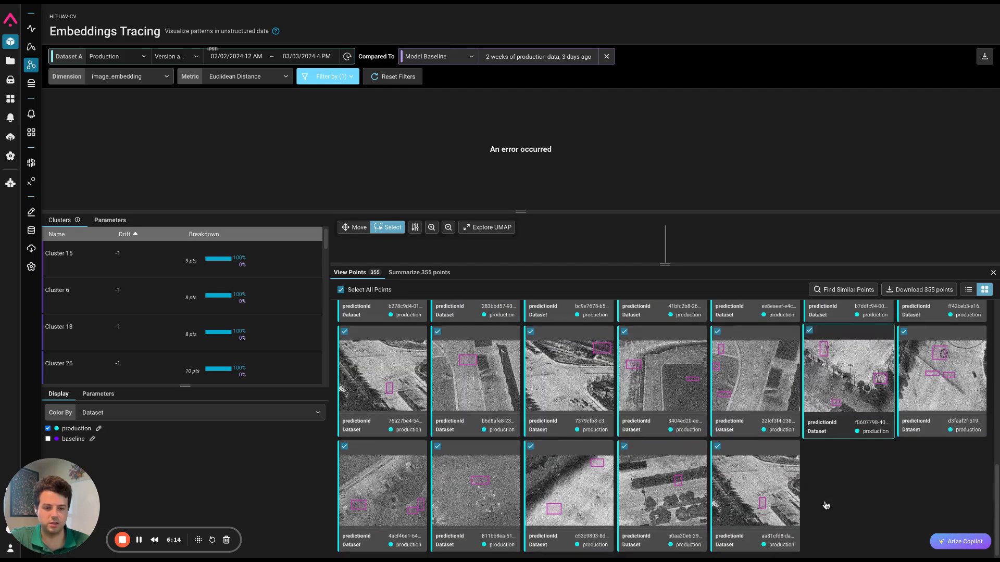
pyautogui.scroll(-5, 763, 515)
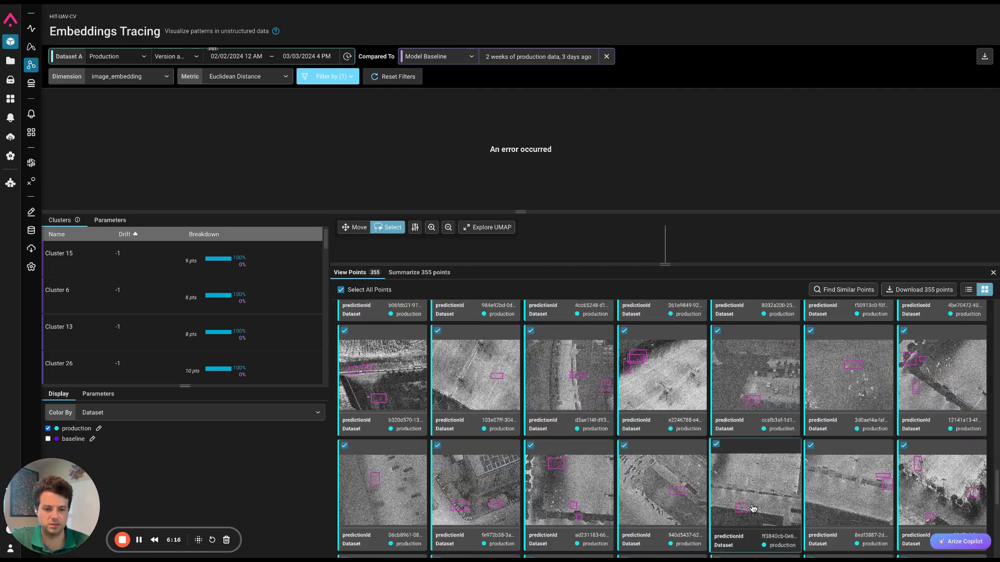
pyautogui.scroll(-5, 755, 507)
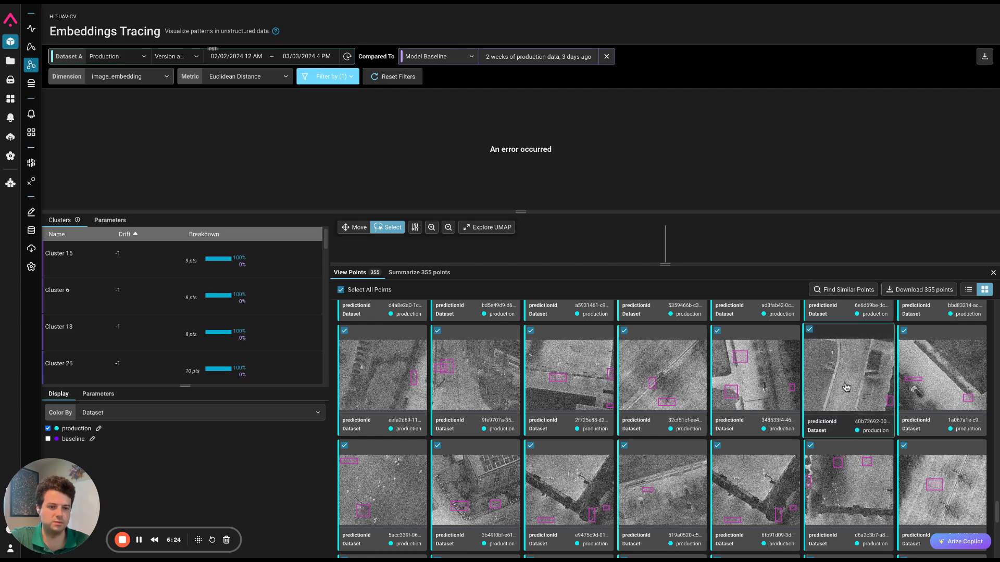
pyautogui.scroll(1, 828, 410)
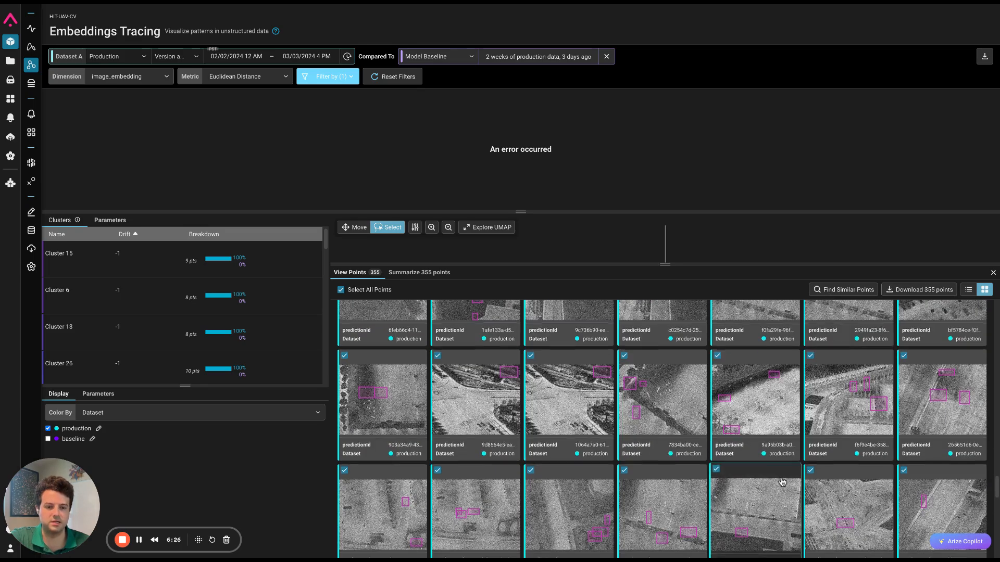
pyautogui.scroll(-3, 782, 482)
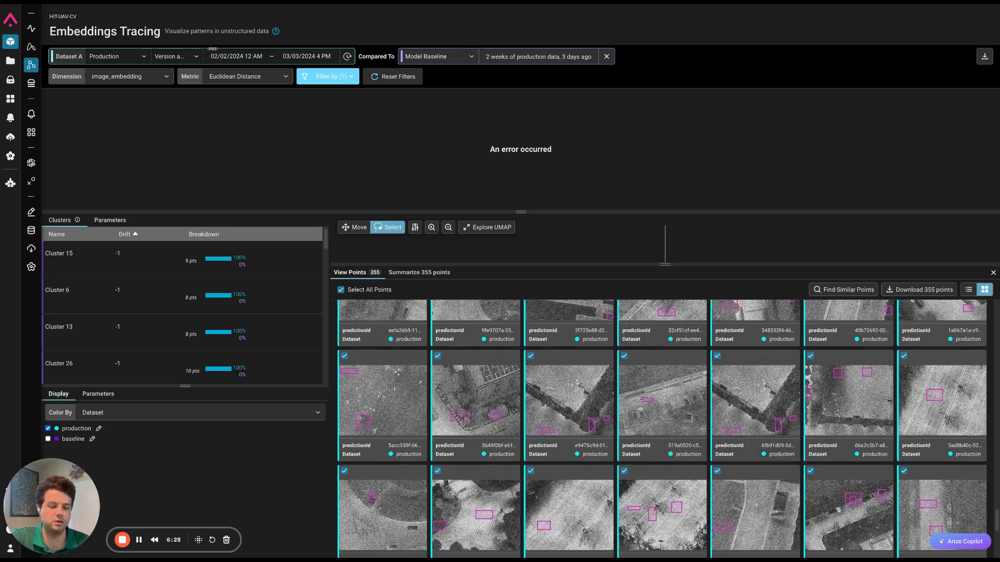
pyautogui.click(992, 273)
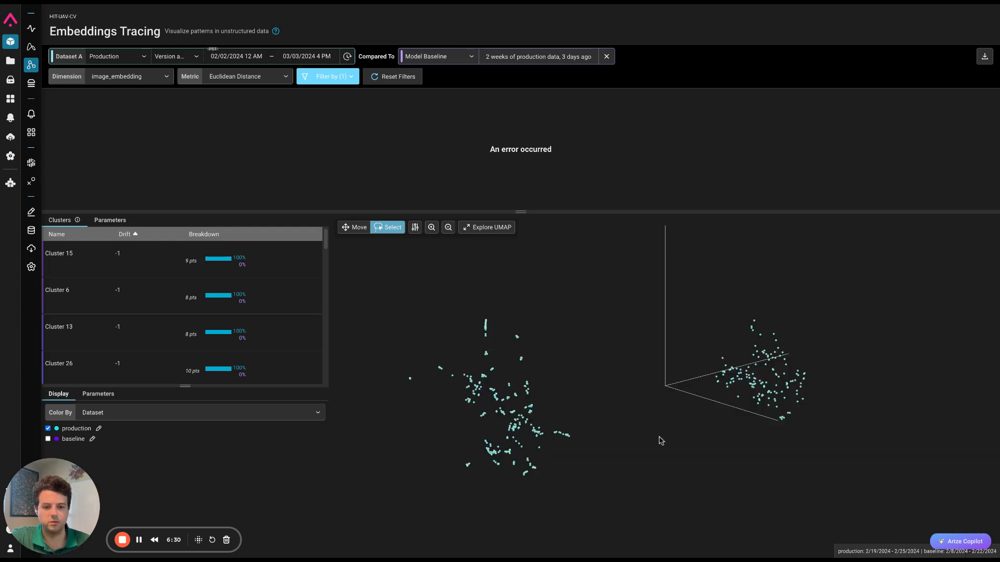
# - Color the UMAP points by the humidity tag
pyautogui.click(228, 419)
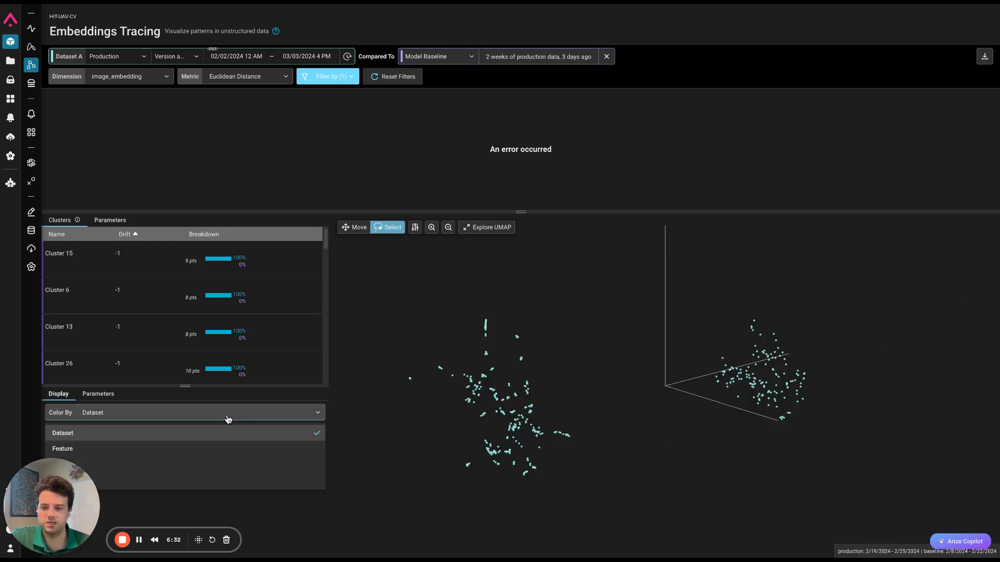
pyautogui.click(271, 451)
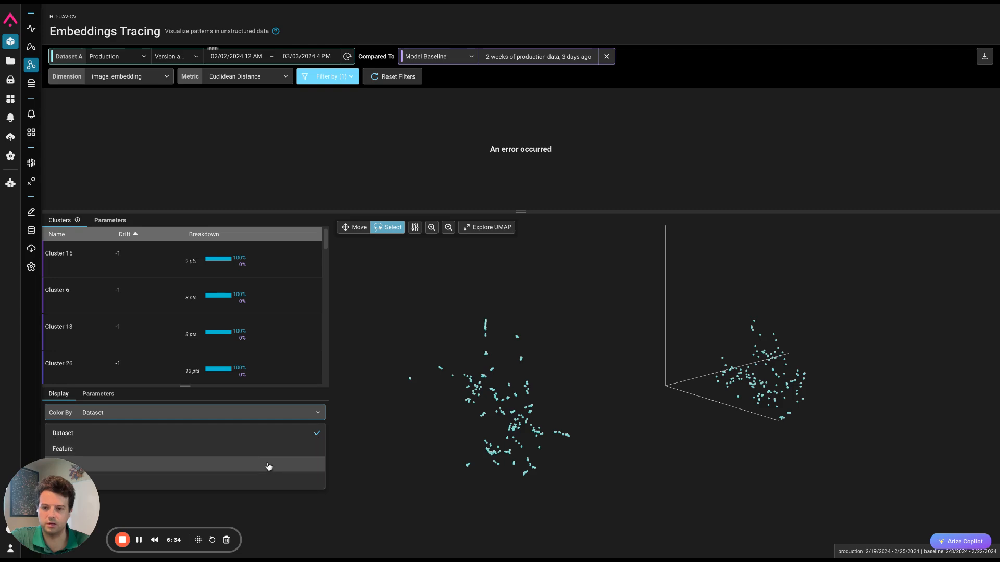
pyautogui.click(282, 440)
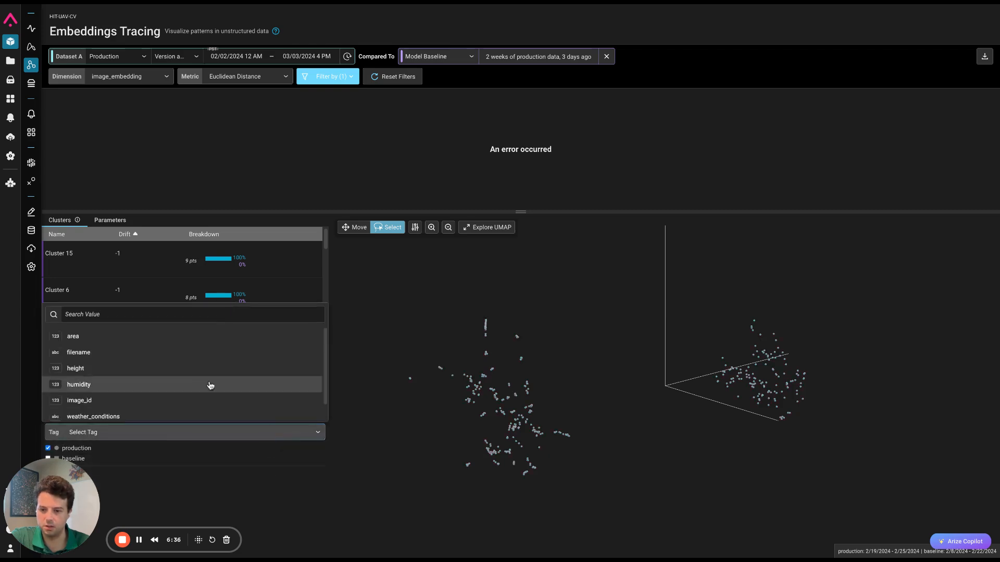
pyautogui.scroll(-1, 203, 383)
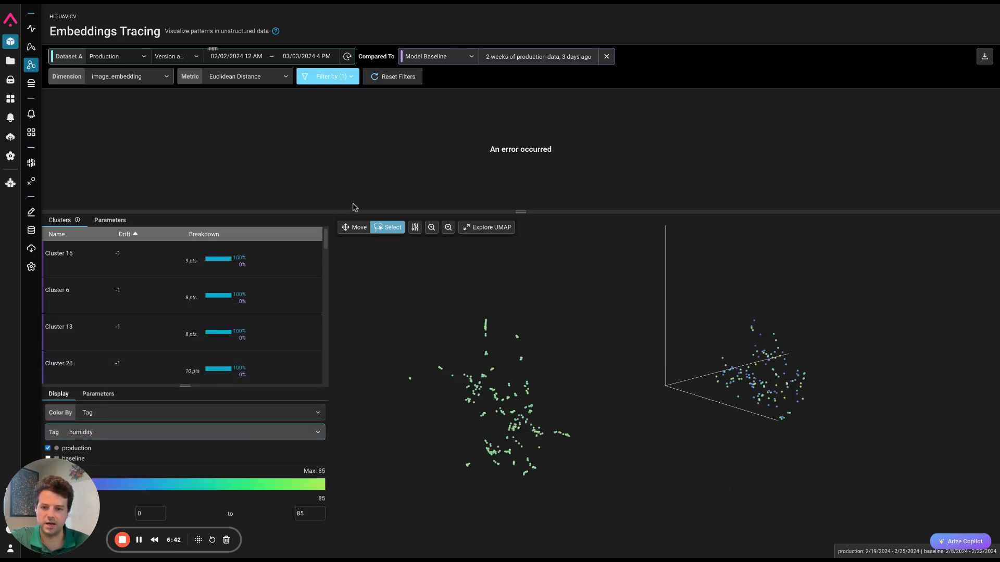
# - Compare the humidity colors of both production groups, lasso the compact mixed-color group, view its images, and close the gallery
pyautogui.click(355, 227)
pyautogui.moveTo(492, 461); pyautogui.dragTo(686, 485)
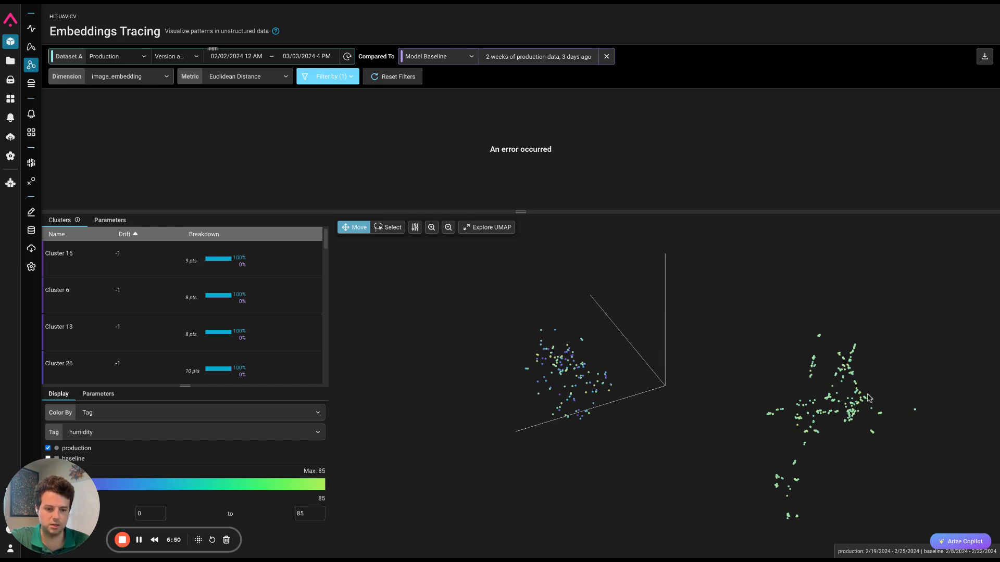
pyautogui.moveTo(847, 463); pyautogui.dragTo(858, 427)
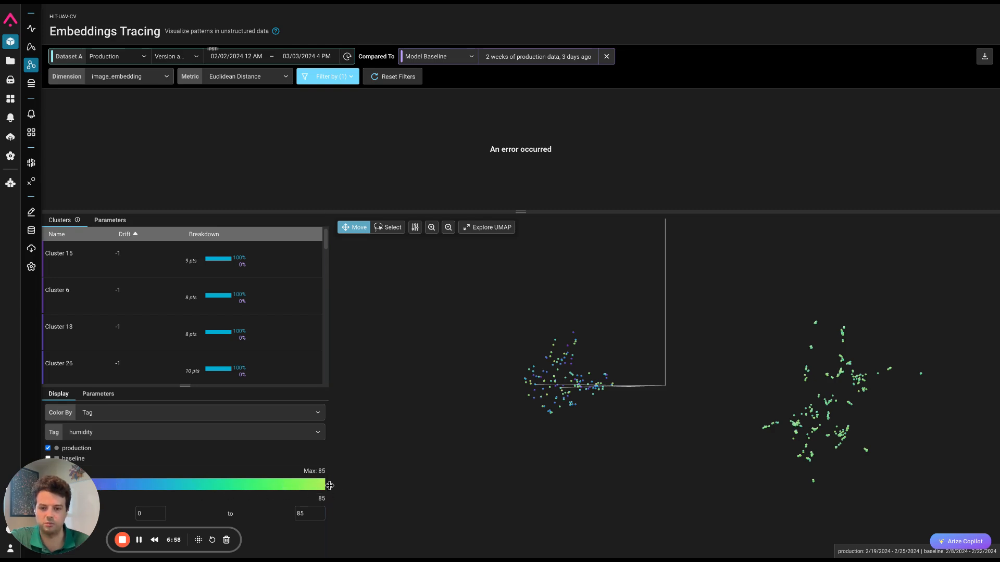
pyautogui.click(390, 229)
pyautogui.moveTo(590, 343)
pyautogui.mouseDown()
pyautogui.moveTo(542, 356)
pyautogui.moveTo(605, 430)
pyautogui.mouseUp()
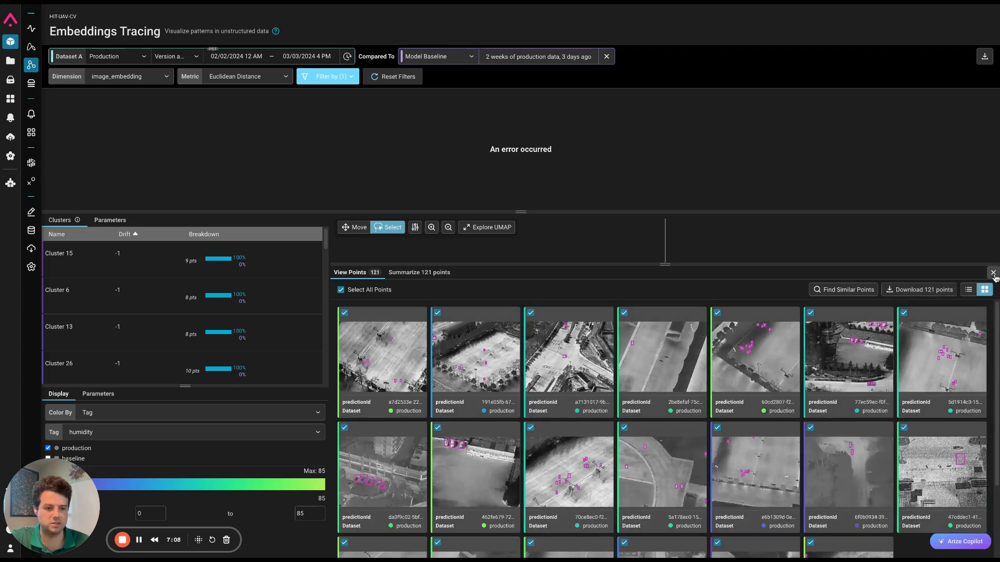
pyautogui.click(993, 273)
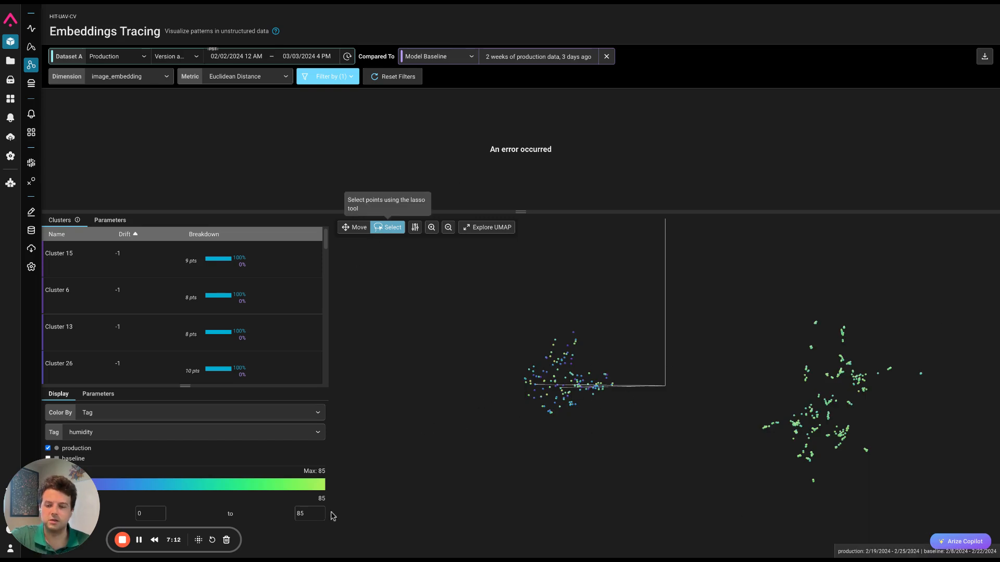
# - Color the UMAP points by the weather_conditions tag, and lasso the widely scattered production group to browse its images for noise
pyautogui.click(311, 441)
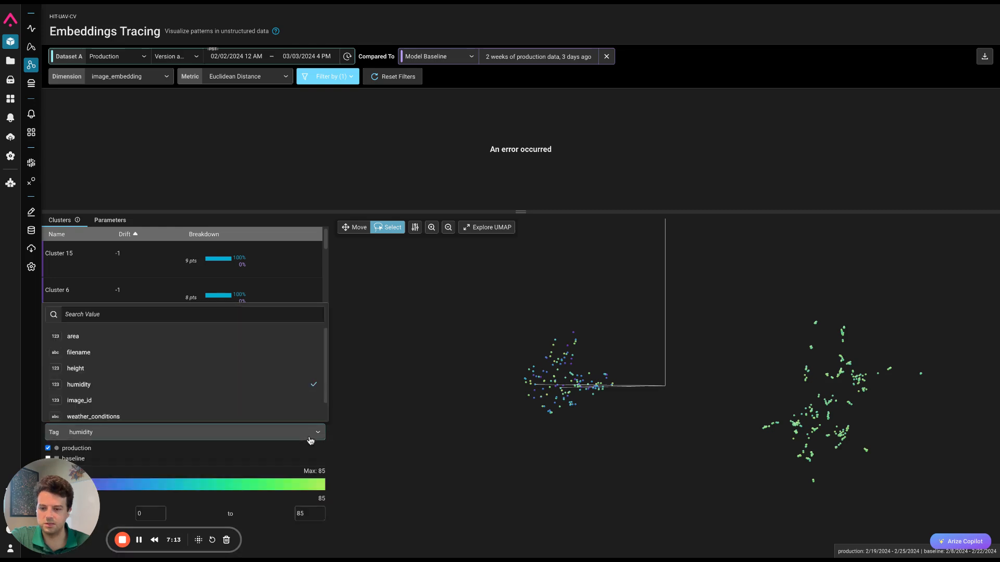
pyautogui.click(269, 417)
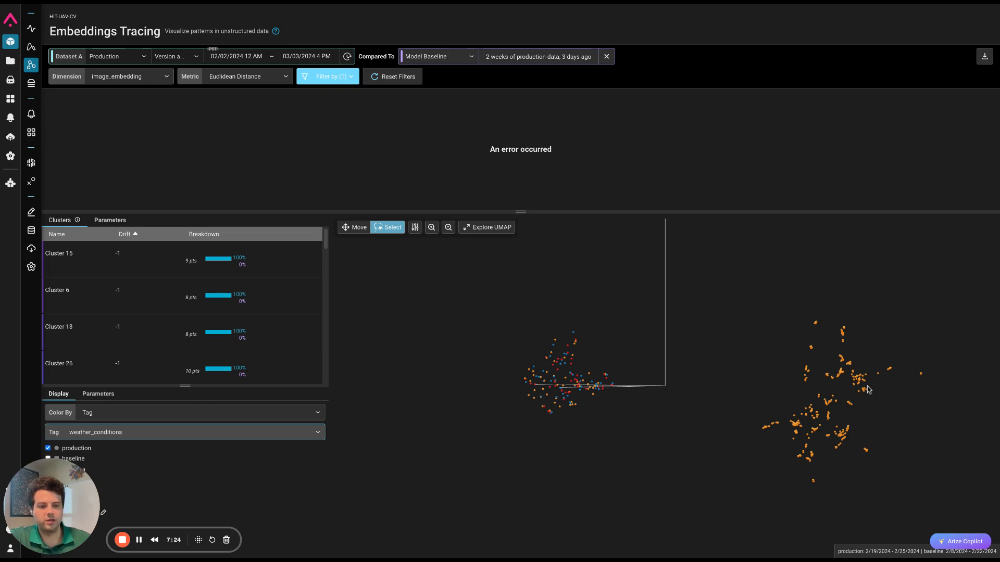
pyautogui.moveTo(926, 308)
pyautogui.mouseDown()
pyautogui.moveTo(803, 330)
pyautogui.moveTo(899, 476)
pyautogui.moveTo(947, 452)
pyautogui.mouseUp()
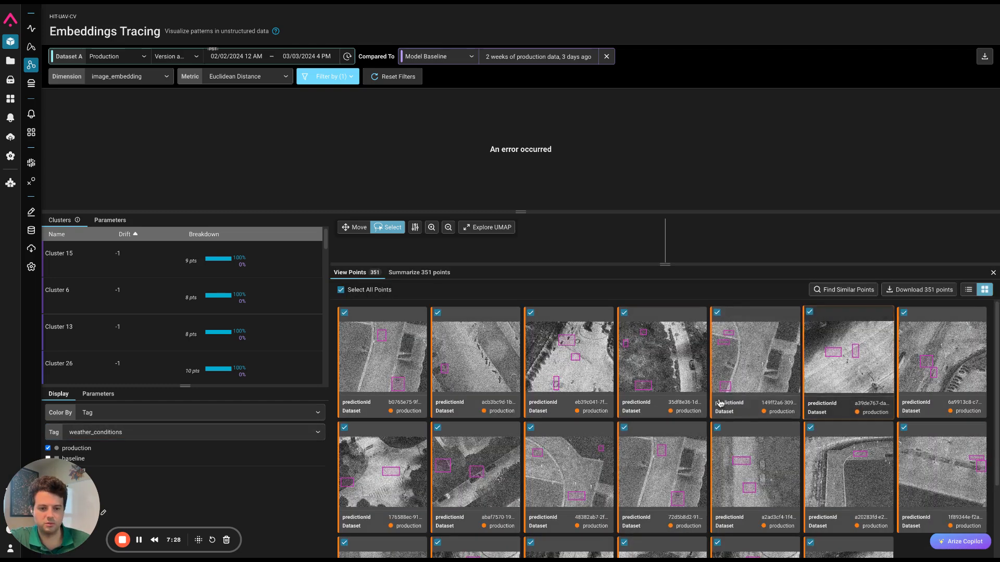
pyautogui.scroll(-2, 845, 495)
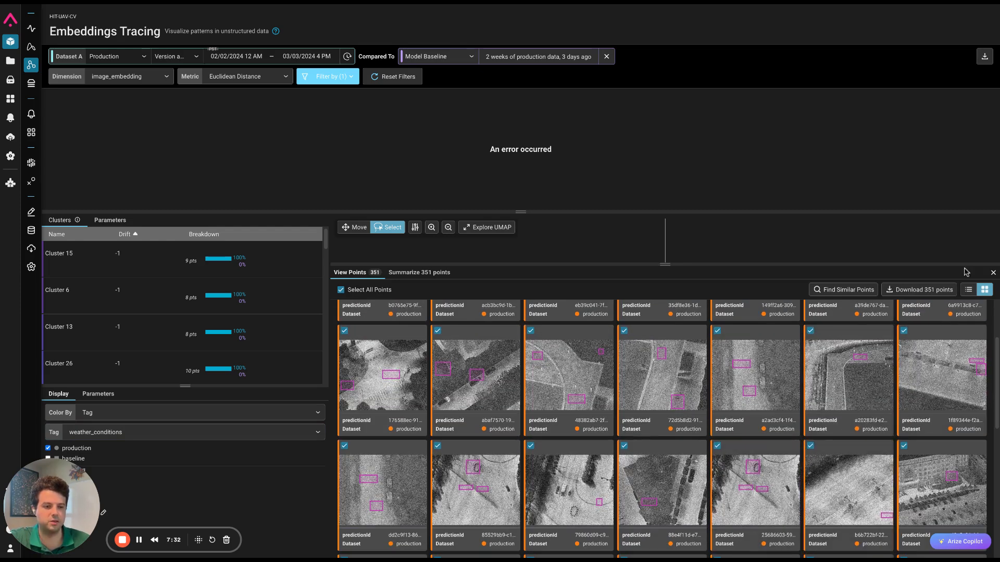
pyautogui.click(992, 274)
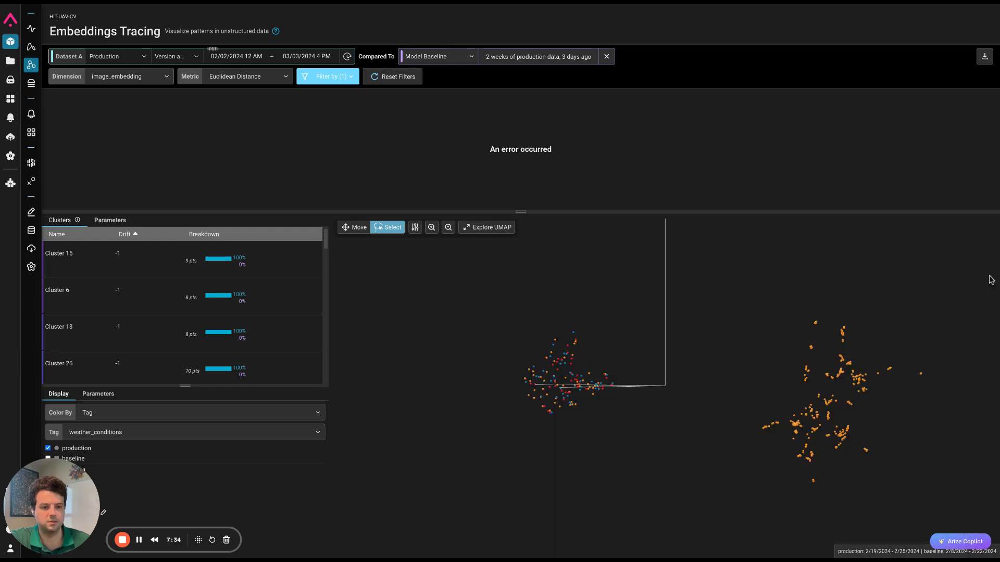
# - Lasso the compact production group with mixed weather-condition colors, browse its images for comparison, and close the points gallery
pyautogui.moveTo(612, 321)
pyautogui.mouseDown()
pyautogui.moveTo(495, 419)
pyautogui.moveTo(630, 326)
pyautogui.moveTo(614, 321)
pyautogui.mouseUp()
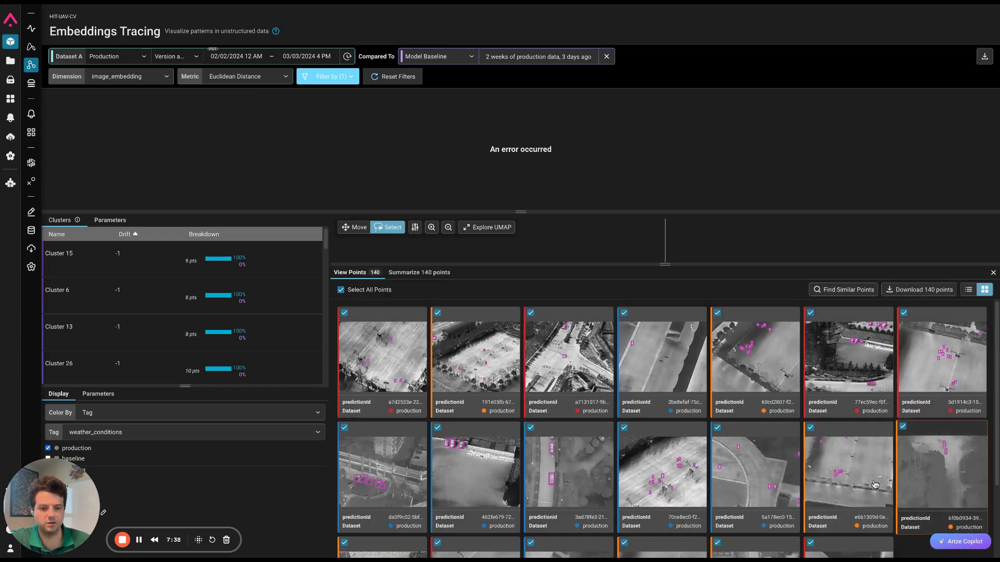
pyautogui.scroll(-2, 795, 472)
pyautogui.scroll(-4, 795, 472)
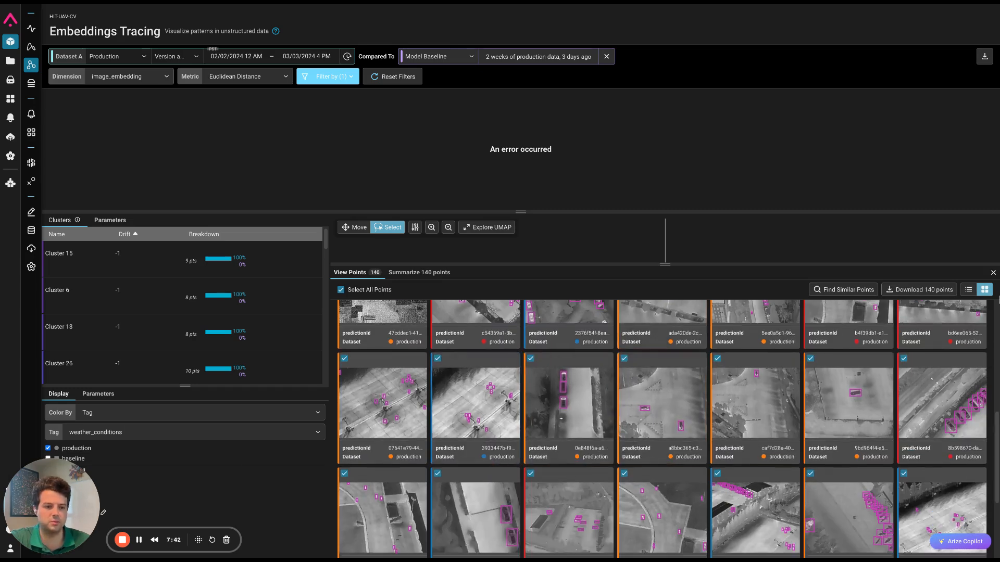
pyautogui.click(993, 273)
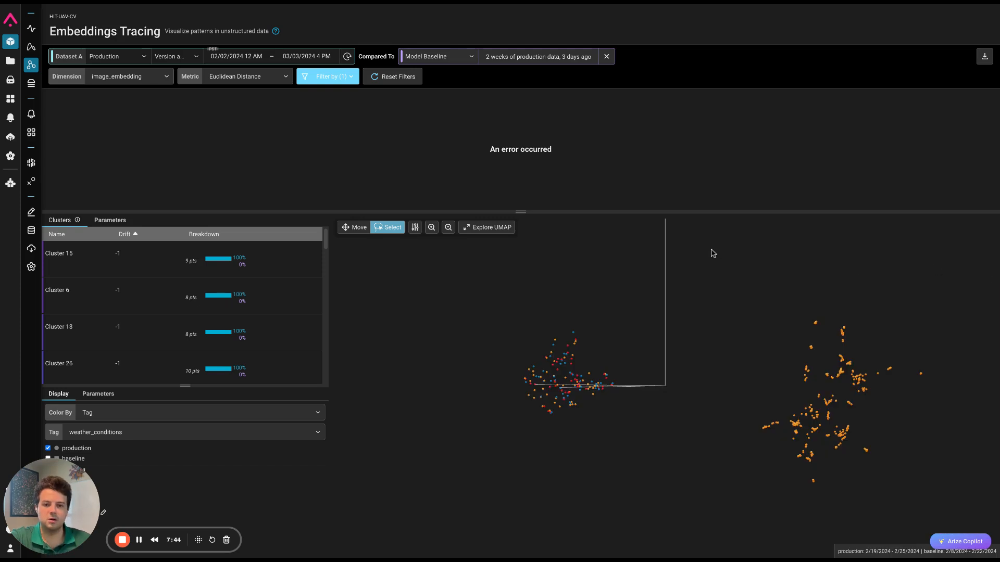
# - Remove the image_embedding similarity filter with its two reference points from the embedding analysis
pyautogui.click(352, 83)
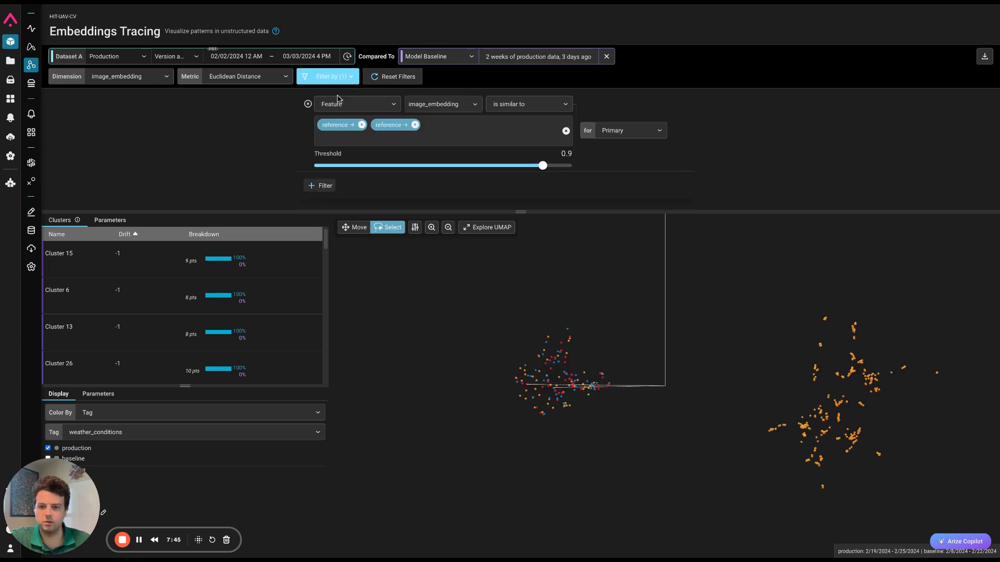
pyautogui.click(311, 111)
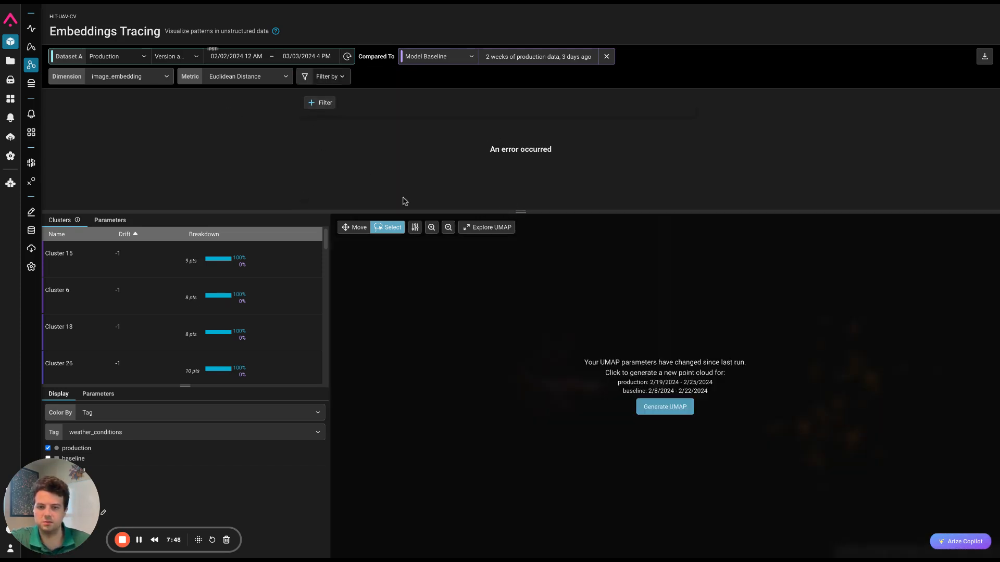